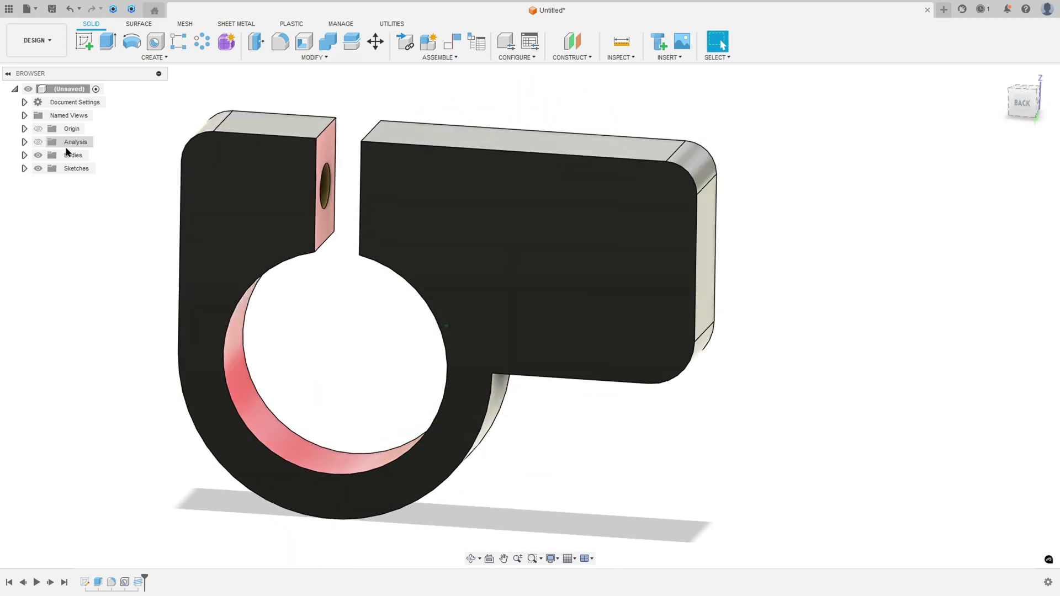
Show the section analysis of the finished clamp to examine its threaded hole and clearance hole, and hide it again.
click(38, 143)
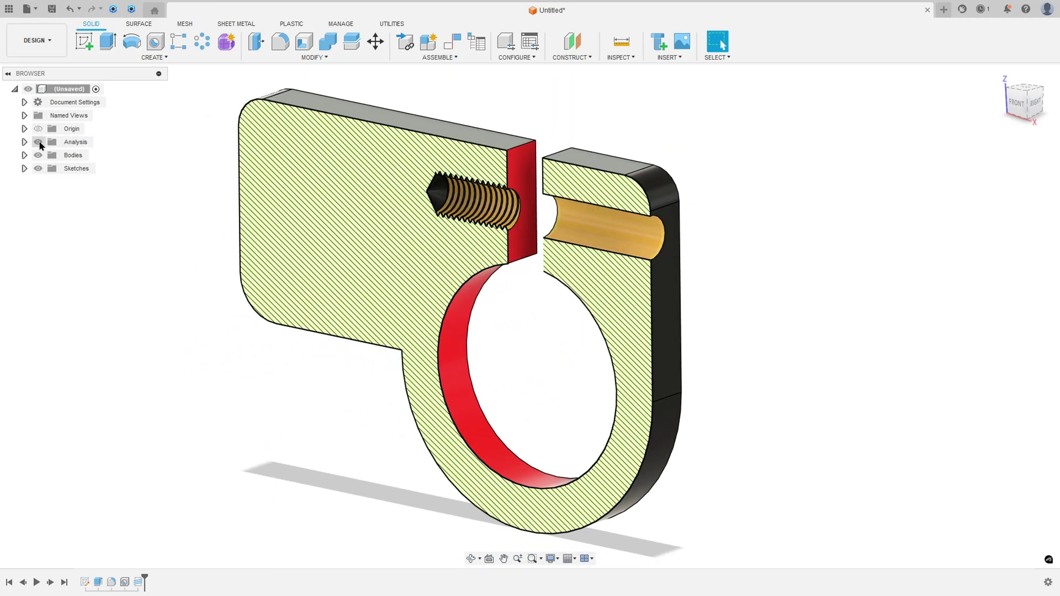
click(37, 583)
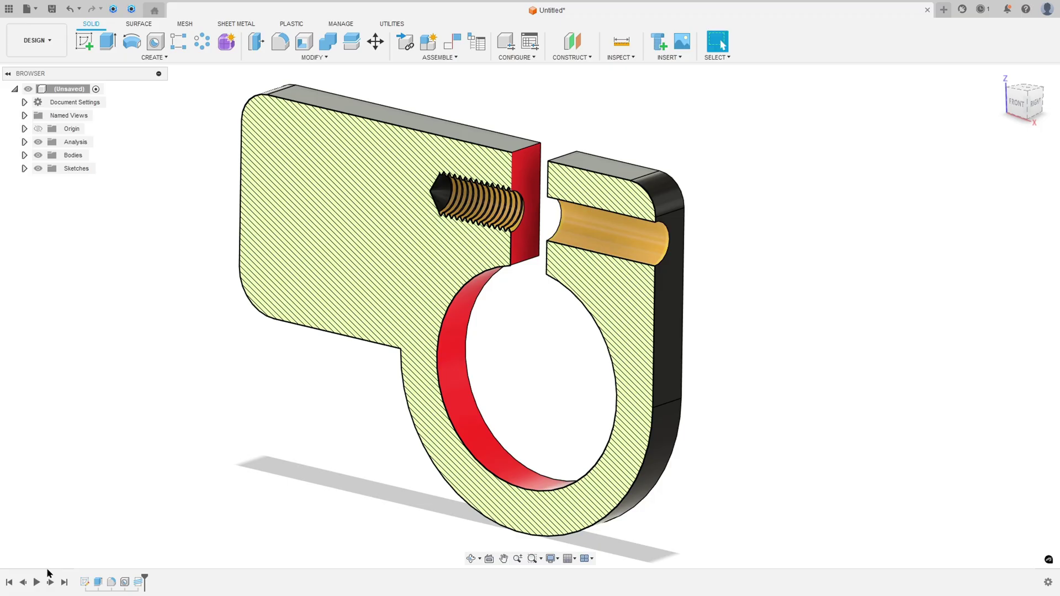
click(38, 142)
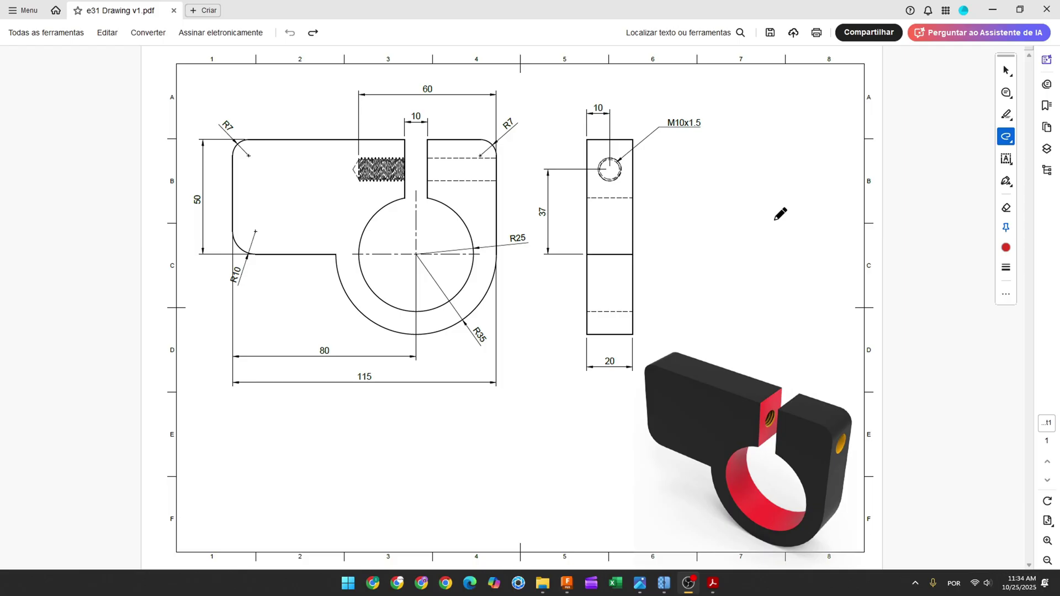
Switch to the e31 Drawing v1.pdf drawing and draw red arrows pointing at the 3D render and the front view.
mouse_move(774, 218)
mouse_down()
mouse_move(774, 321)
mouse_move(761, 330)
mouse_move(783, 317)
mouse_move(776, 345)
mouse_up()
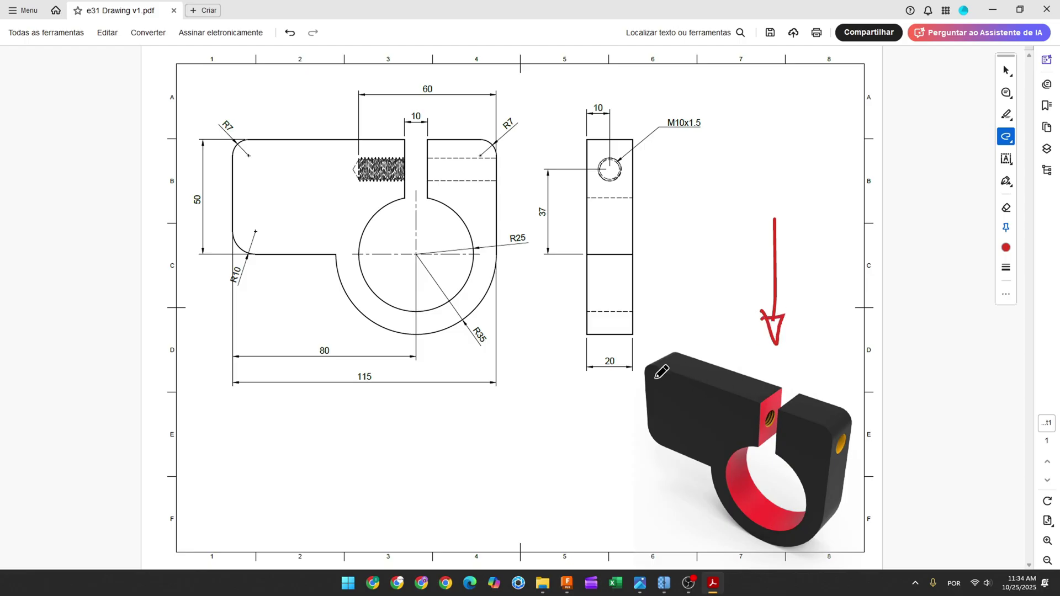
drag(280, 84, 306, 124)
ctrl+scroll(313, 145, up, 3)
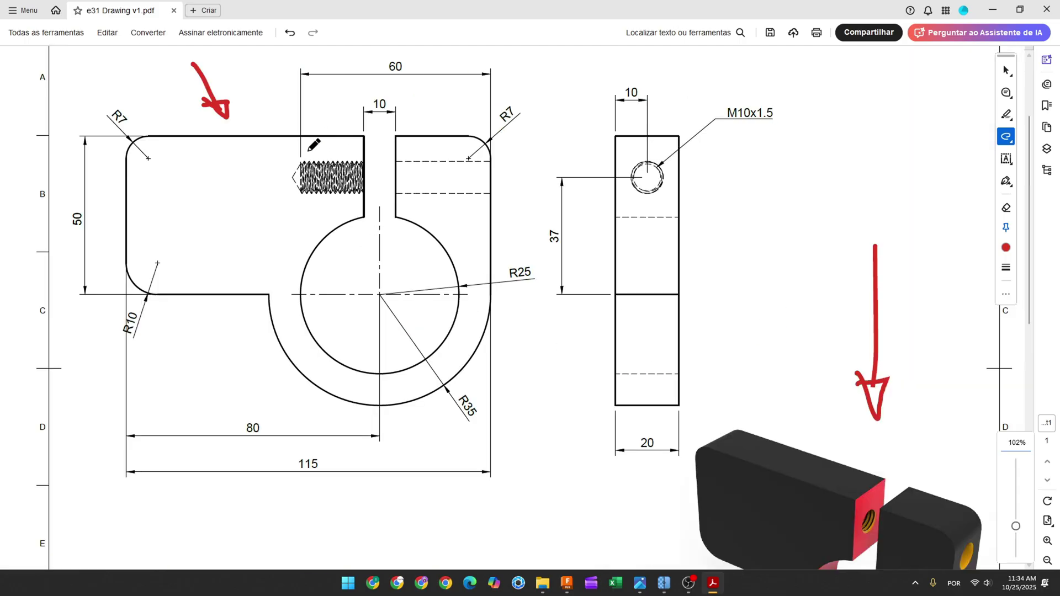
Trace the R35 and R25 arcs in red on the front view, marking their centre, the inner arc's open ends and the 10 mm gap.
click(380, 295)
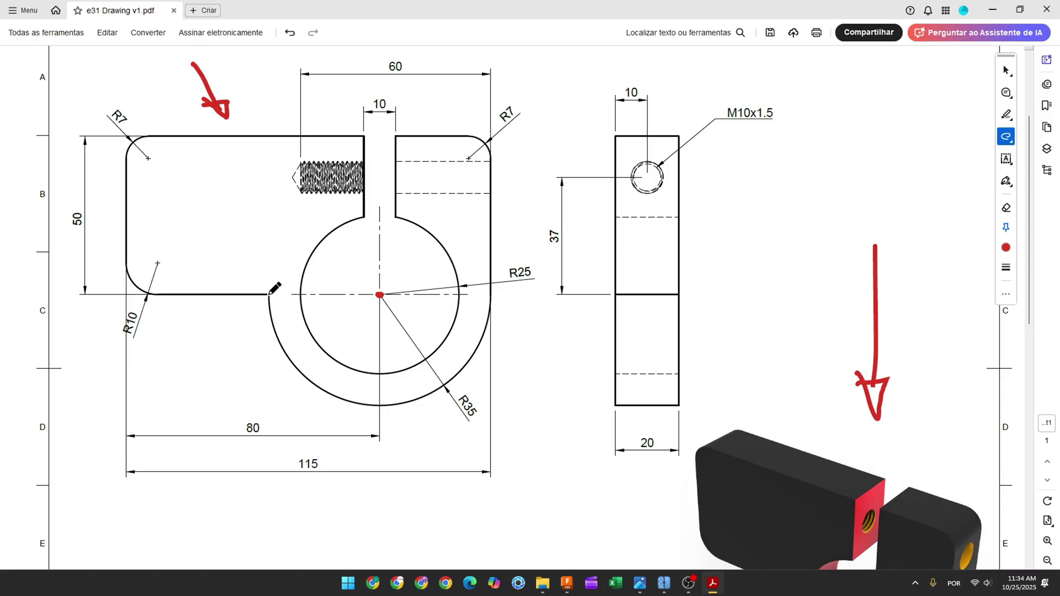
mouse_move(270, 293)
mouse_down()
mouse_move(272, 339)
mouse_move(310, 378)
mouse_move(379, 407)
mouse_move(428, 393)
mouse_move(481, 340)
mouse_move(492, 298)
mouse_up()
drag(471, 410, 479, 420)
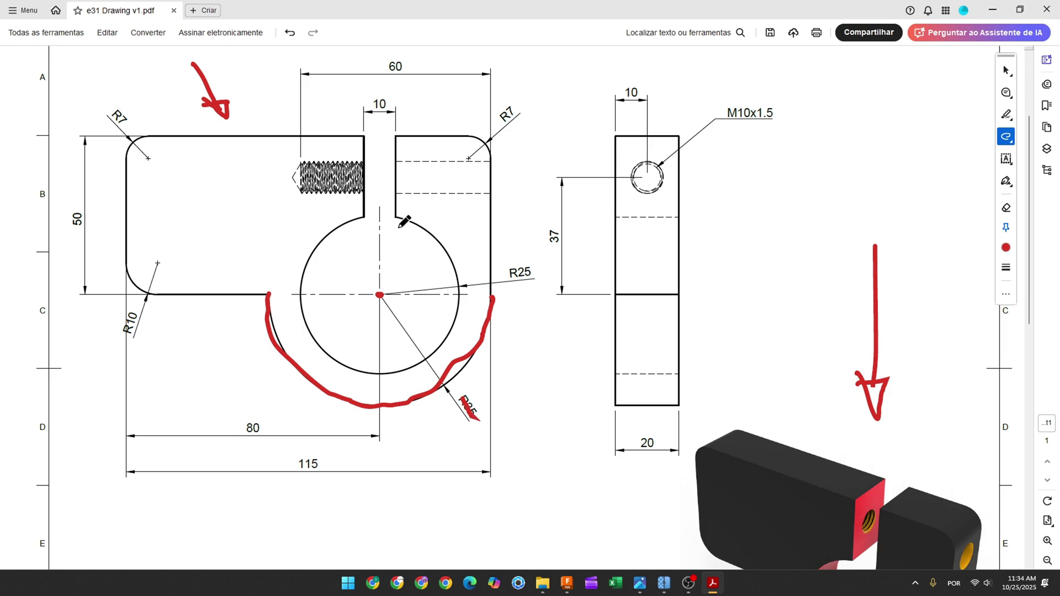
mouse_move(397, 218)
mouse_down()
mouse_move(454, 269)
mouse_move(457, 310)
mouse_move(419, 365)
mouse_move(377, 371)
mouse_move(350, 367)
mouse_move(315, 309)
mouse_move(322, 267)
mouse_move(359, 220)
mouse_up()
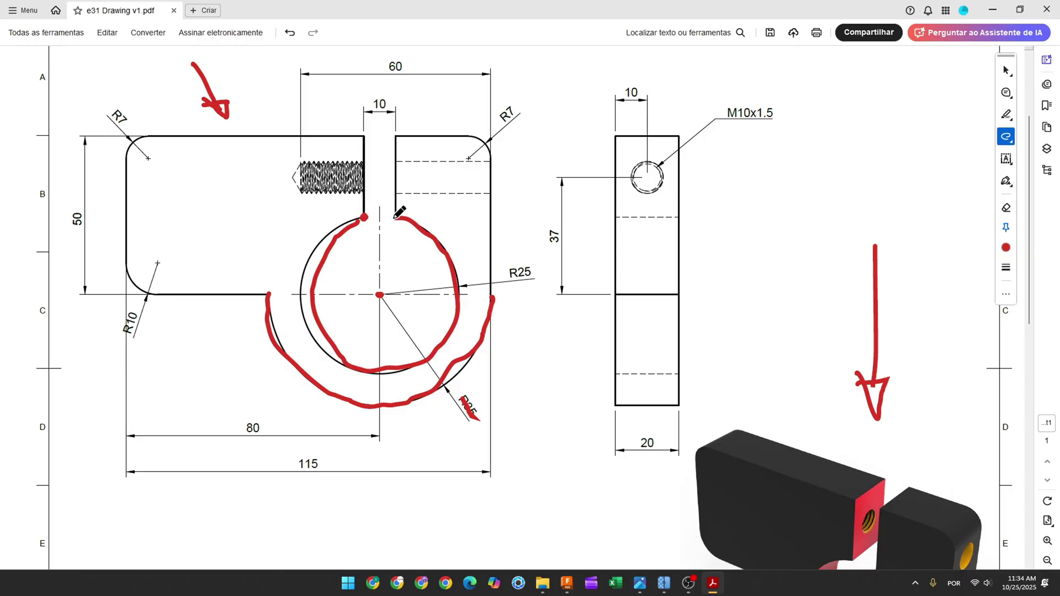
click(395, 219)
drag(363, 103, 395, 103)
Switch to Fusion and start a new sketch on the front plane.
click(567, 583)
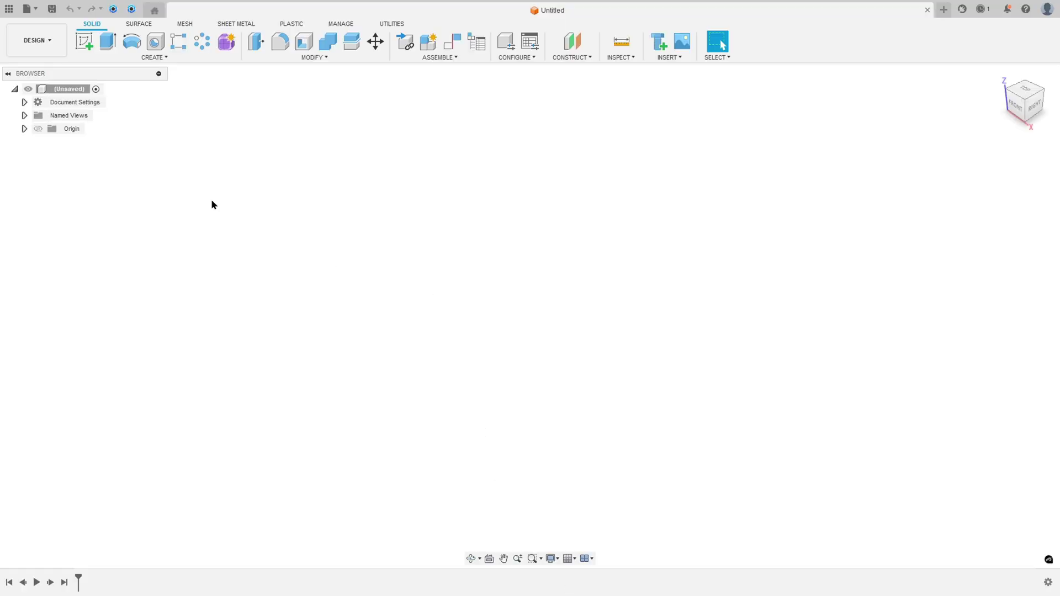
click(87, 48)
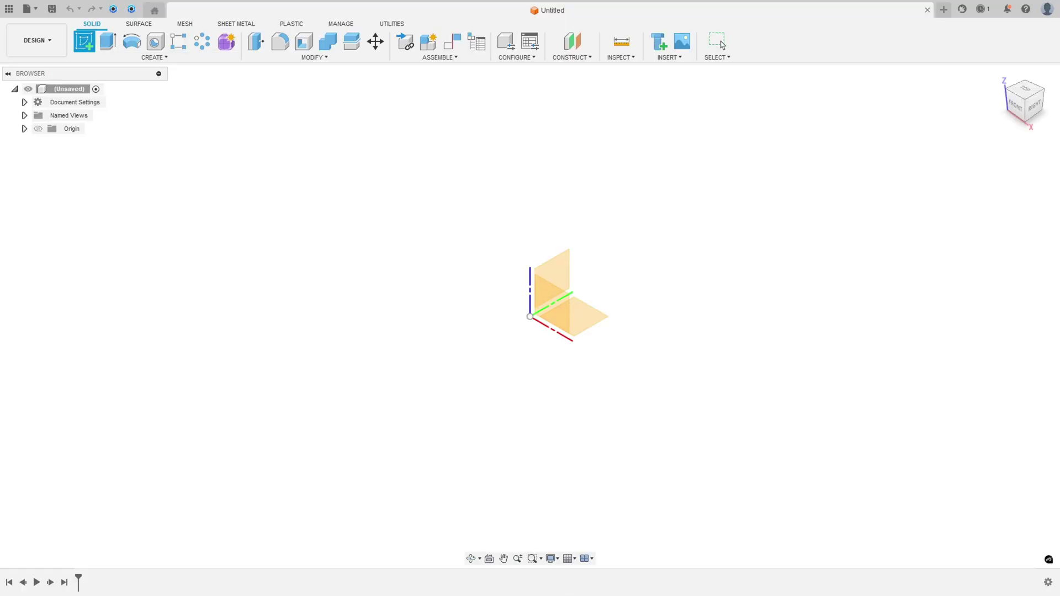
click(551, 301)
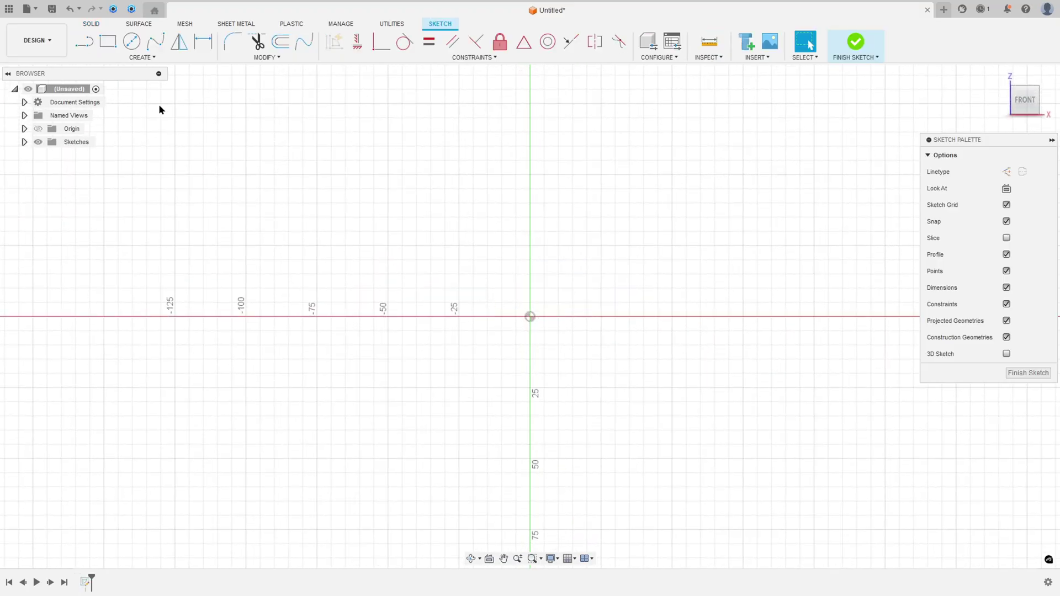
Draw a centre point arc of radius 25 mm around the origin, leaving a gap at its upper side.
click(142, 57)
mouse_move(137, 101)
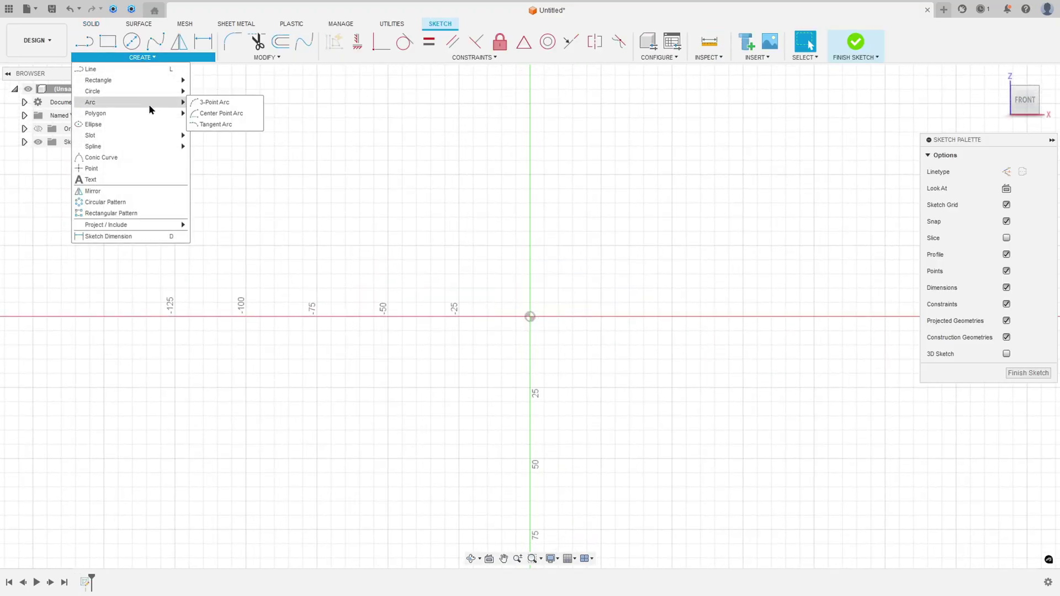
click(202, 114)
click(530, 317)
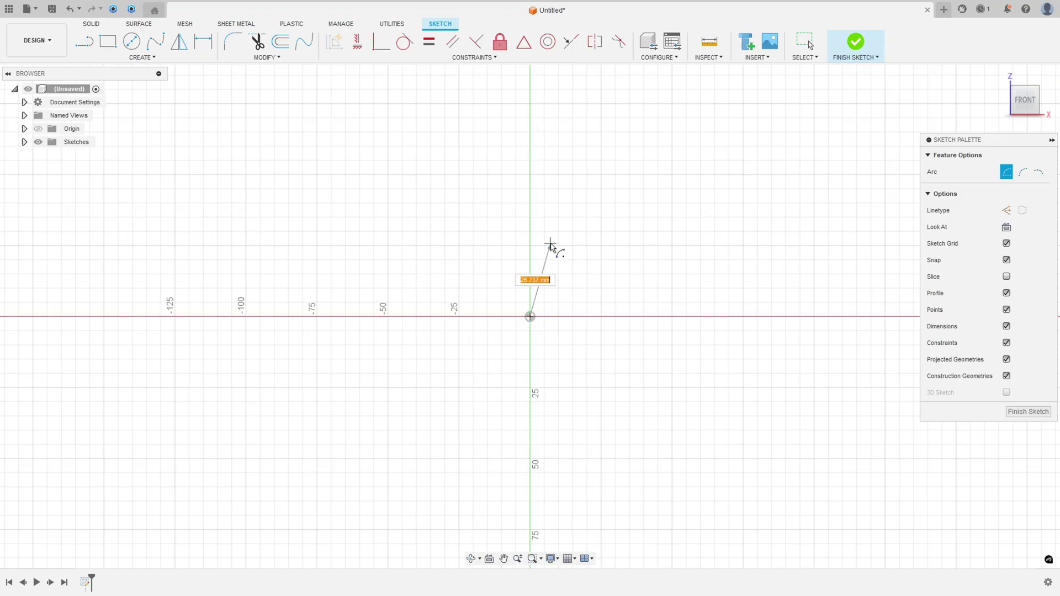
click(553, 249)
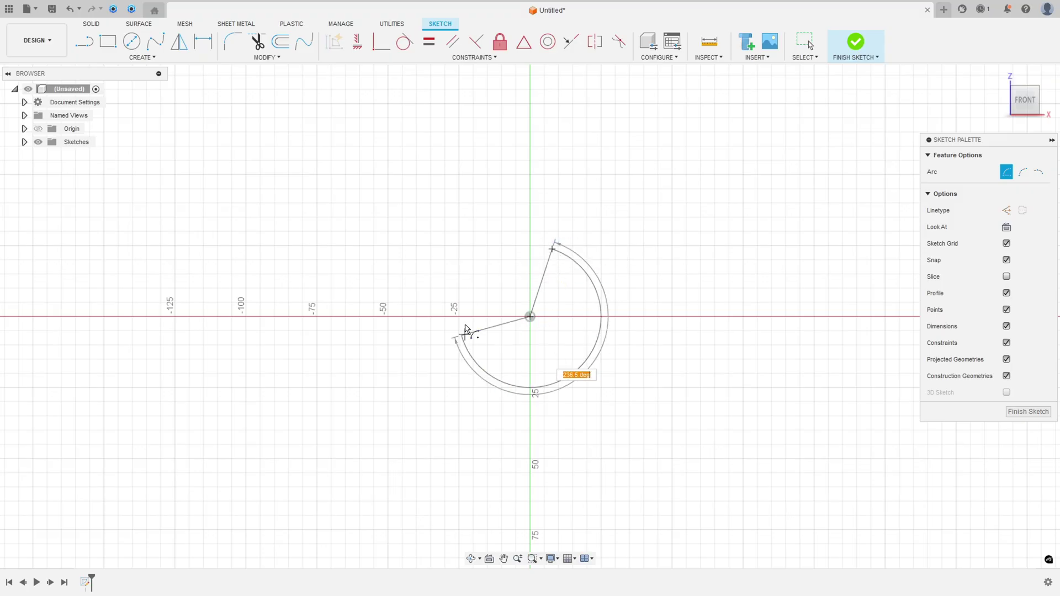
click(511, 248)
Draw a second, larger centre point arc of radius 35 mm around the origin, ending on the horizontal axis at the left.
click(531, 318)
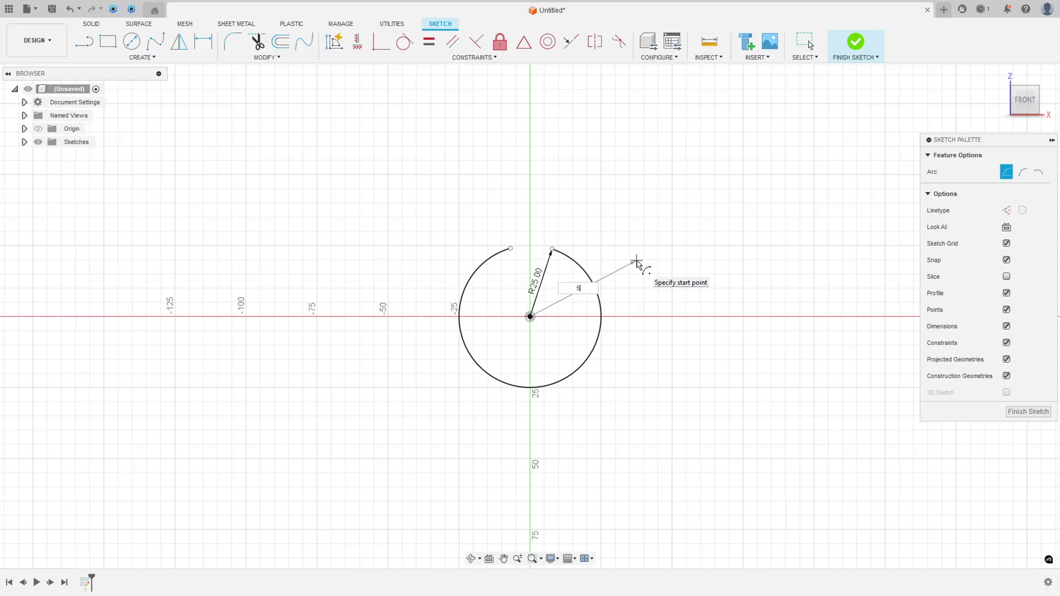
key(BackSpace)
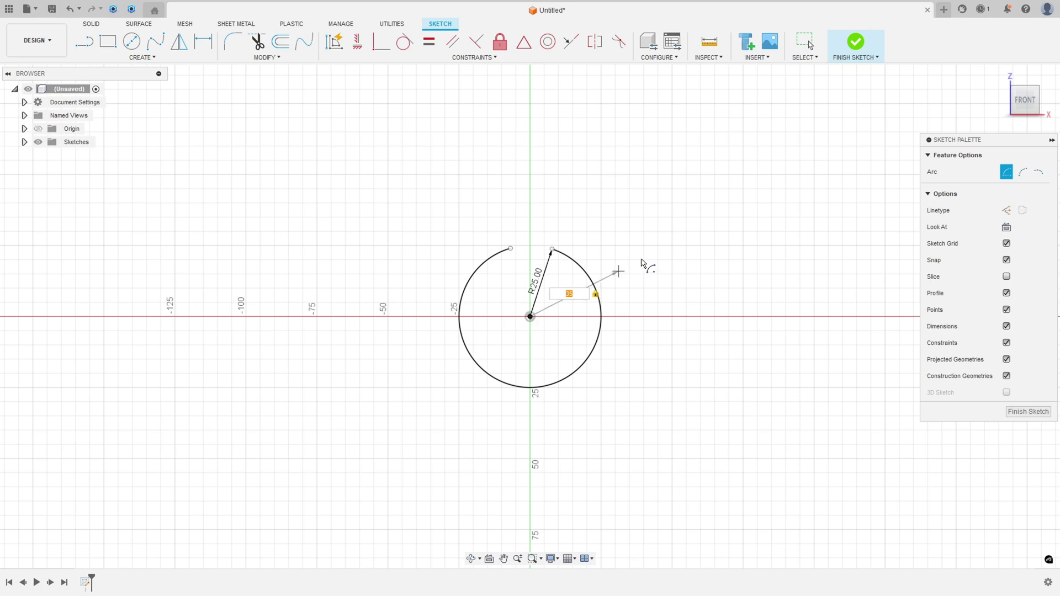
click(644, 261)
click(418, 321)
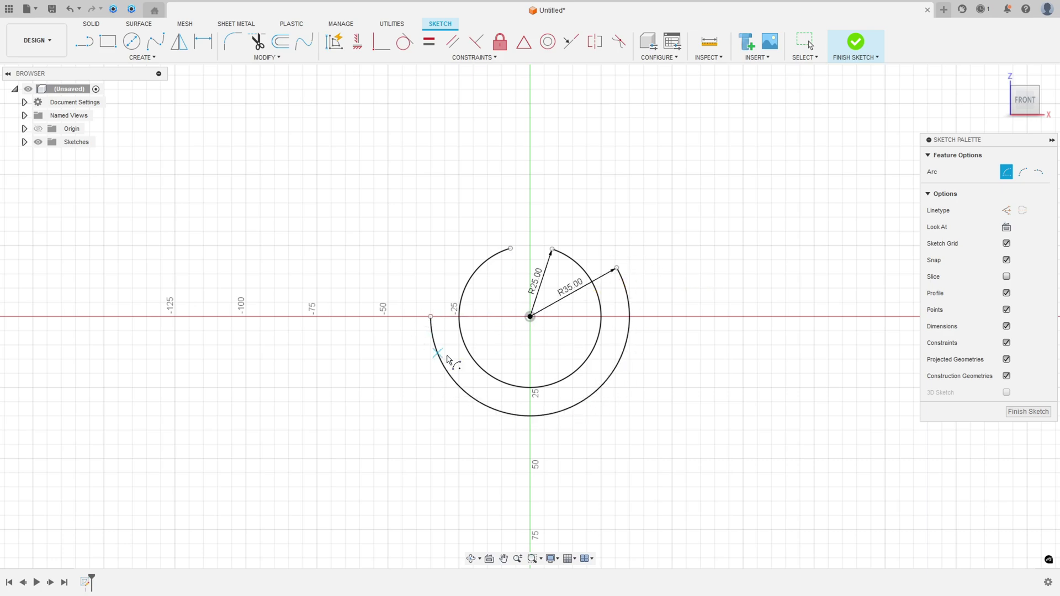
key(Escape)
Move the outer arc's right end onto the horizontal axis and constrain both its ends horizontally to the origin.
drag(618, 270, 630, 316)
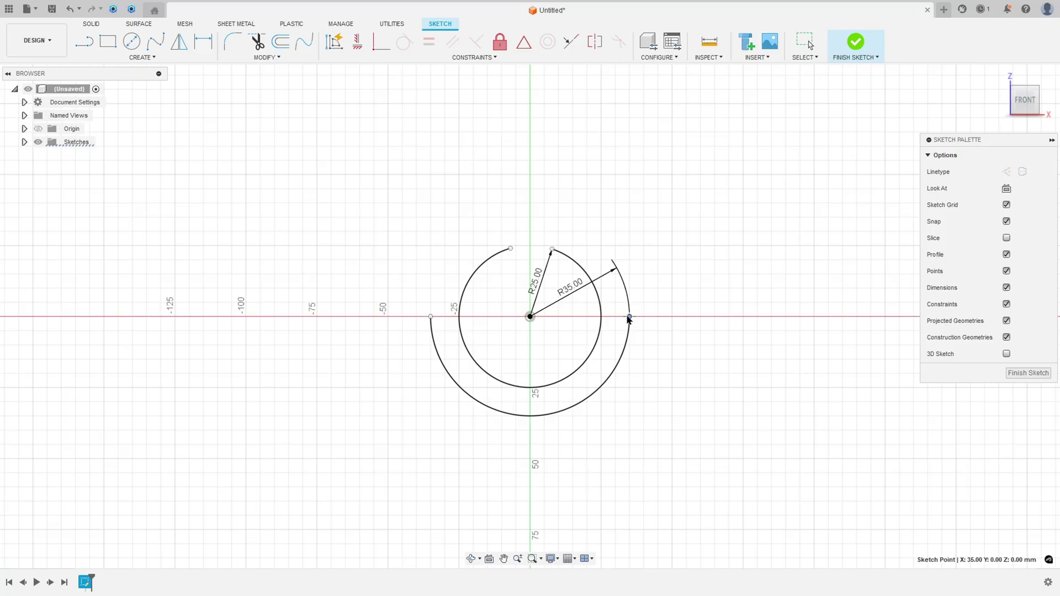
click(358, 42)
click(431, 316)
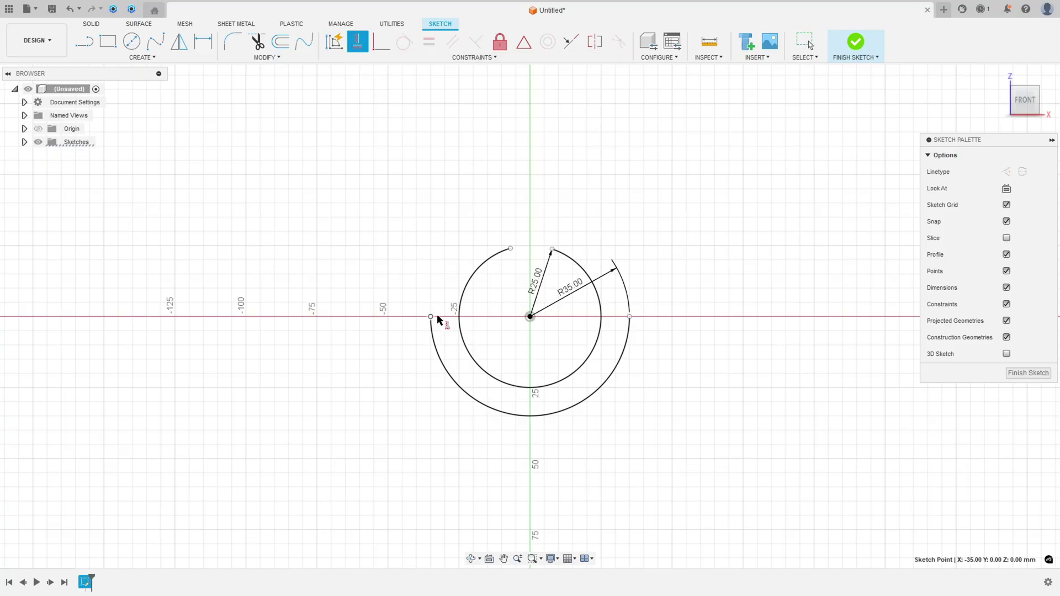
click(529, 316)
click(629, 317)
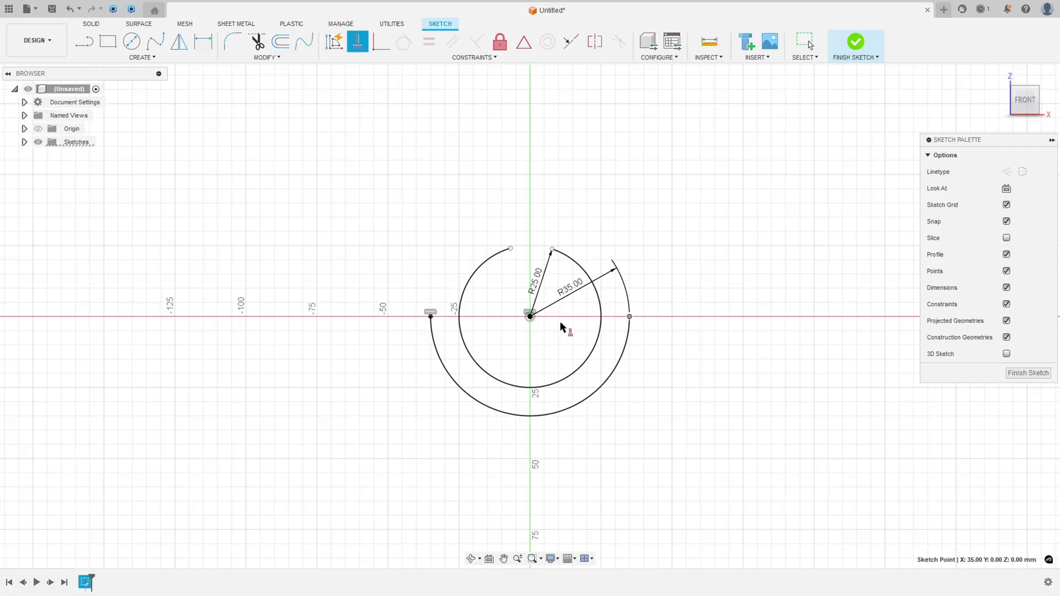
click(530, 317)
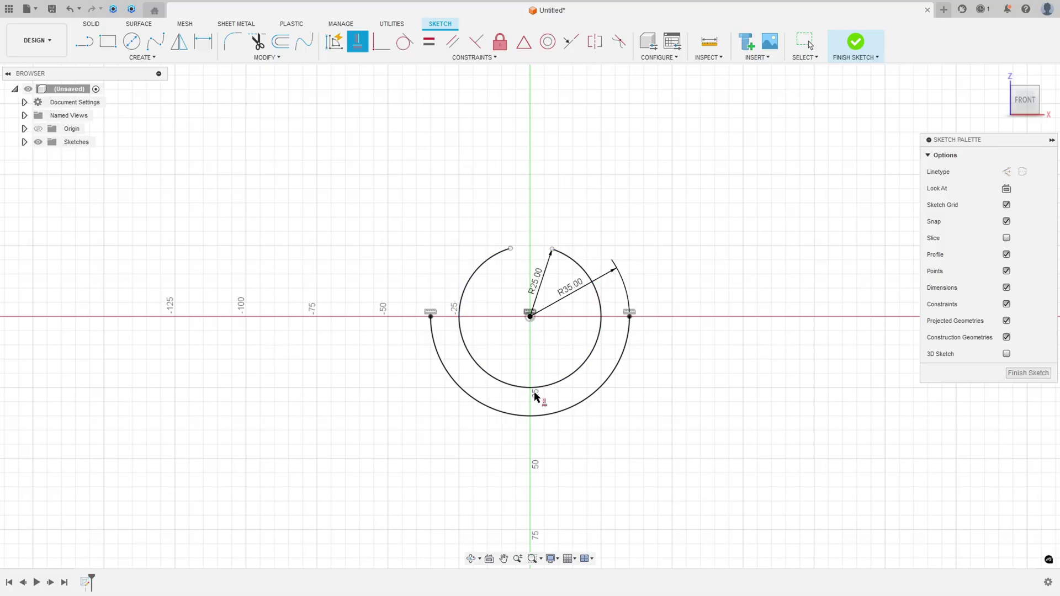
Align the inner arc's two open ends horizontally and move the R35 and R25 dimension labels outside the arcs.
click(511, 249)
click(552, 250)
key(Escape)
drag(569, 289, 663, 399)
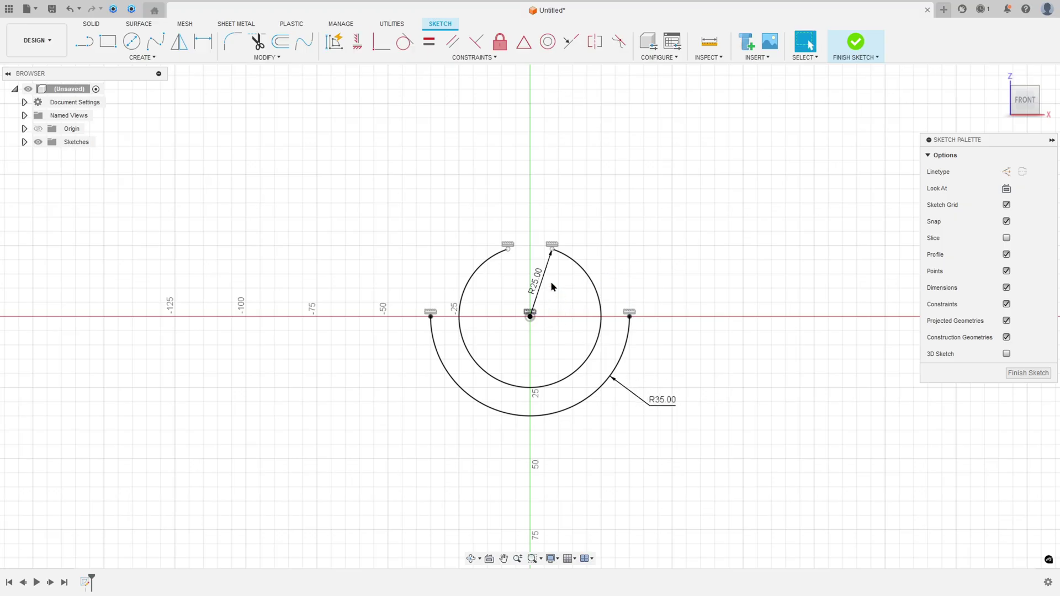
drag(537, 281, 660, 353)
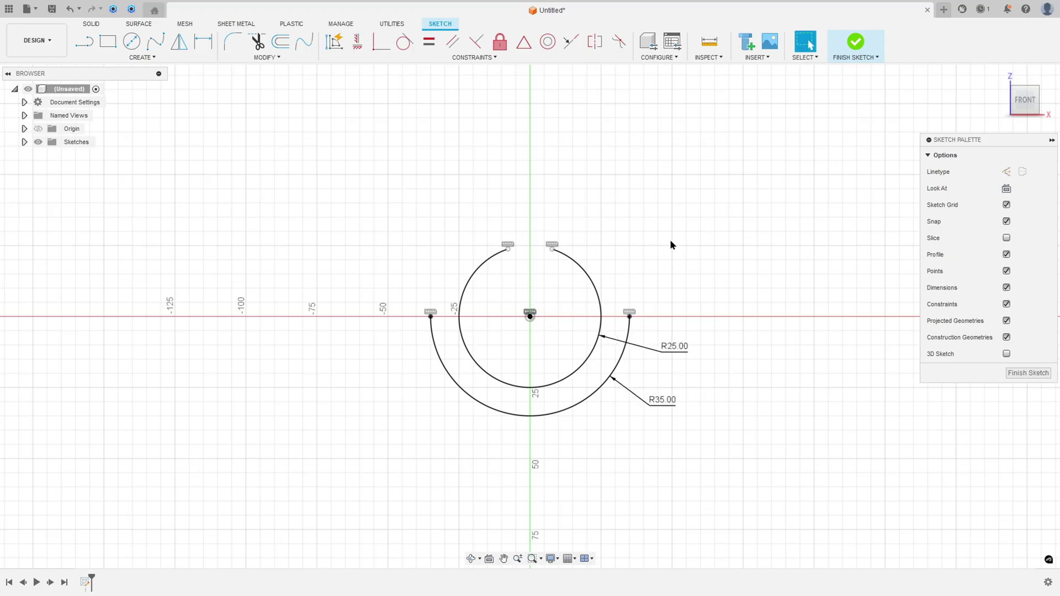
Dimension the gap between the inner arc's two open ends as 10 mm.
click(203, 41)
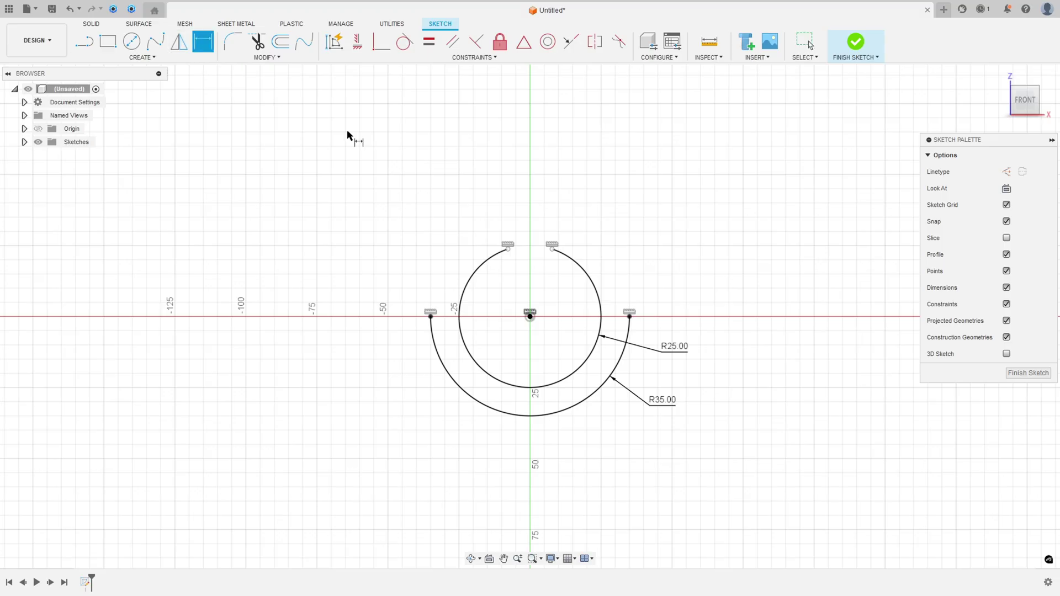
click(508, 250)
click(550, 251)
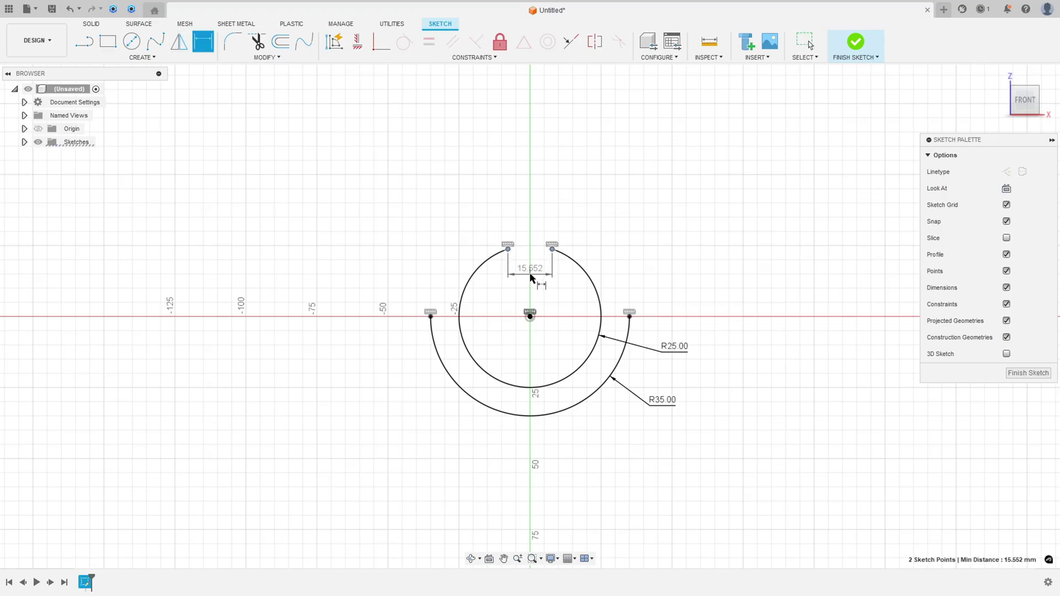
click(533, 272)
text(10)
key(Return)
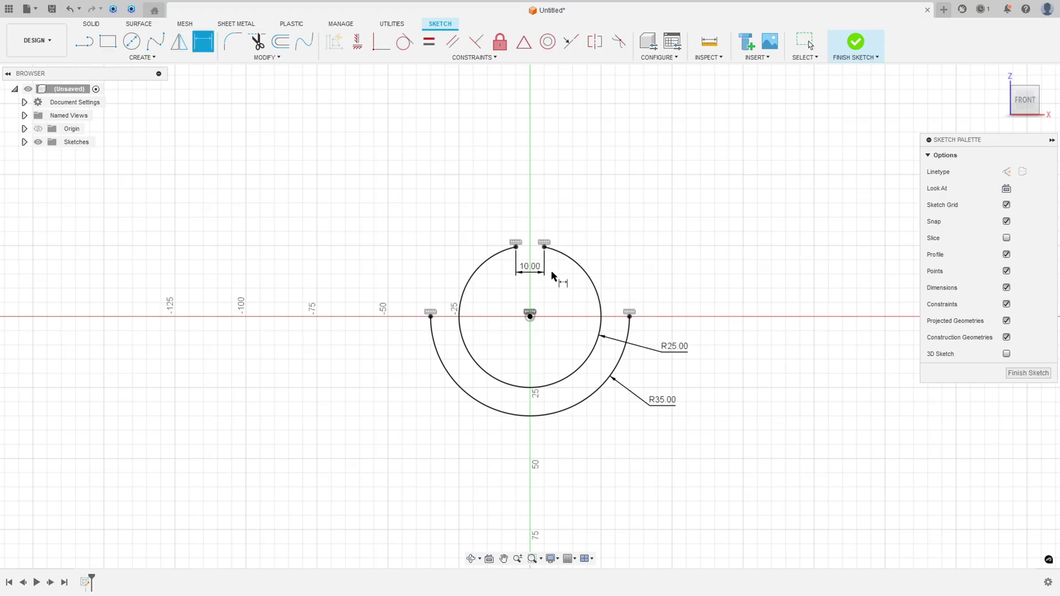
Switch to the PDF drawing and trace the right lug's outline in red, marking the 50 height dimension.
key(alt+Tab)
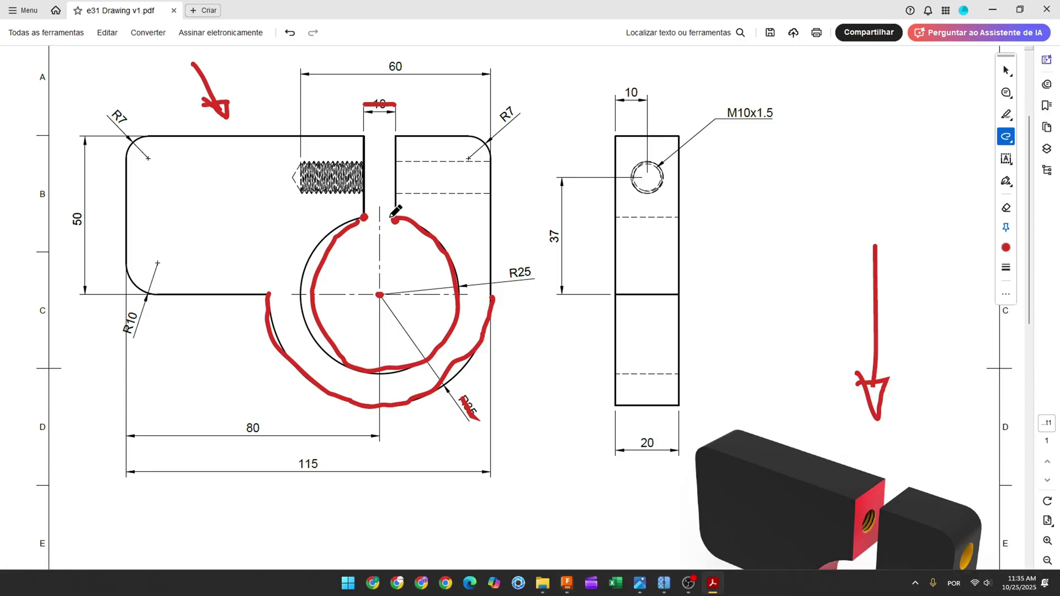
mouse_move(395, 219)
mouse_down()
mouse_move(391, 133)
mouse_move(492, 139)
mouse_move(493, 293)
mouse_up()
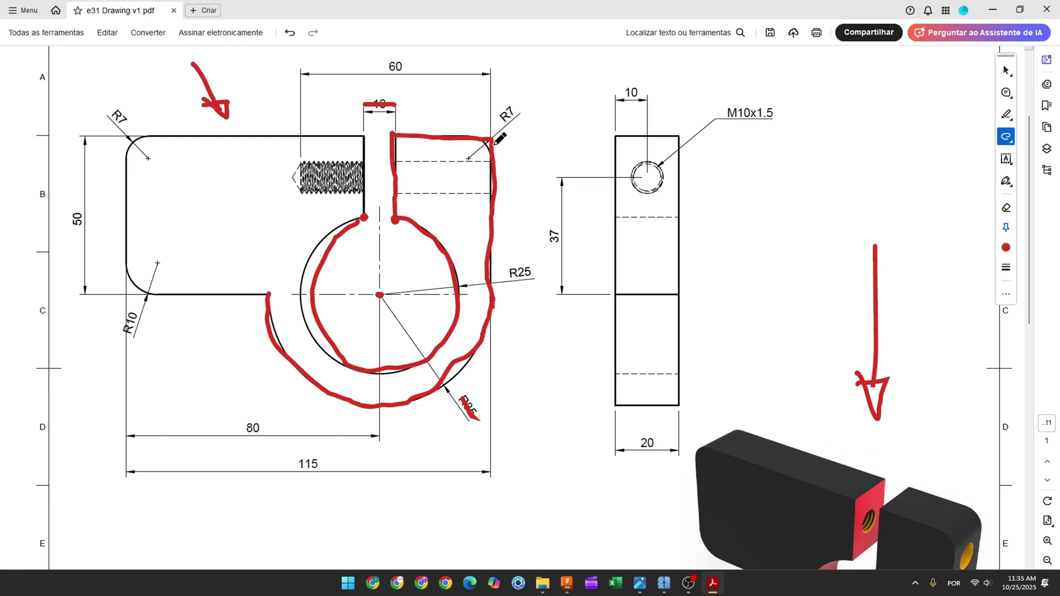
drag(392, 134, 435, 139)
drag(74, 212, 75, 226)
mouse_move(492, 164)
mouse_down()
mouse_move(491, 318)
mouse_move(492, 303)
mouse_move(483, 342)
mouse_move(446, 390)
mouse_up()
Back in Fusion, draw the right lug with lines from the inner arc's right end to the outer arc's right end, about 60 mm above centre and 30 mm wide.
click(567, 583)
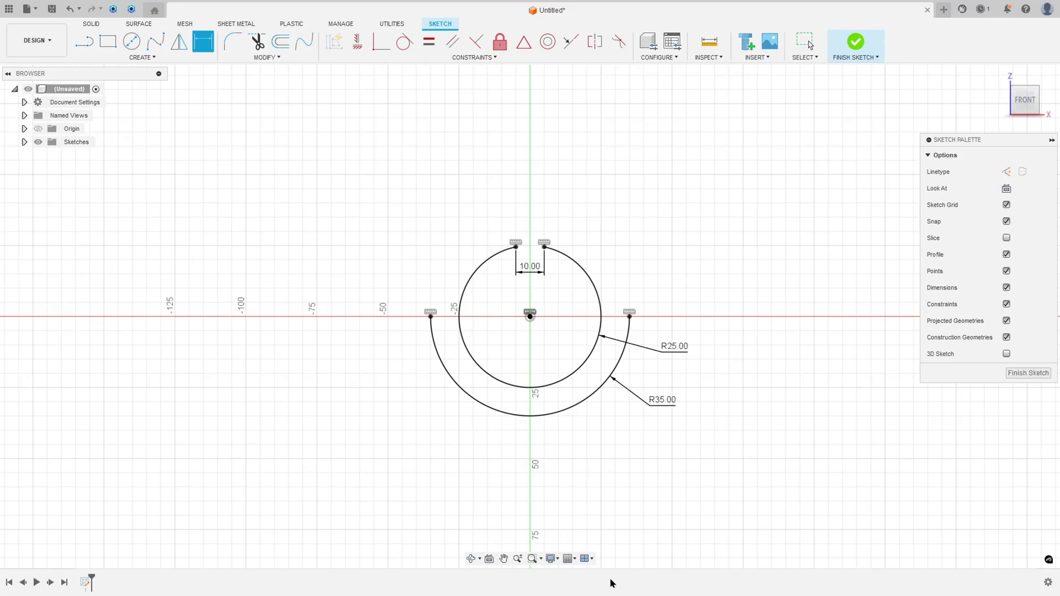
click(84, 41)
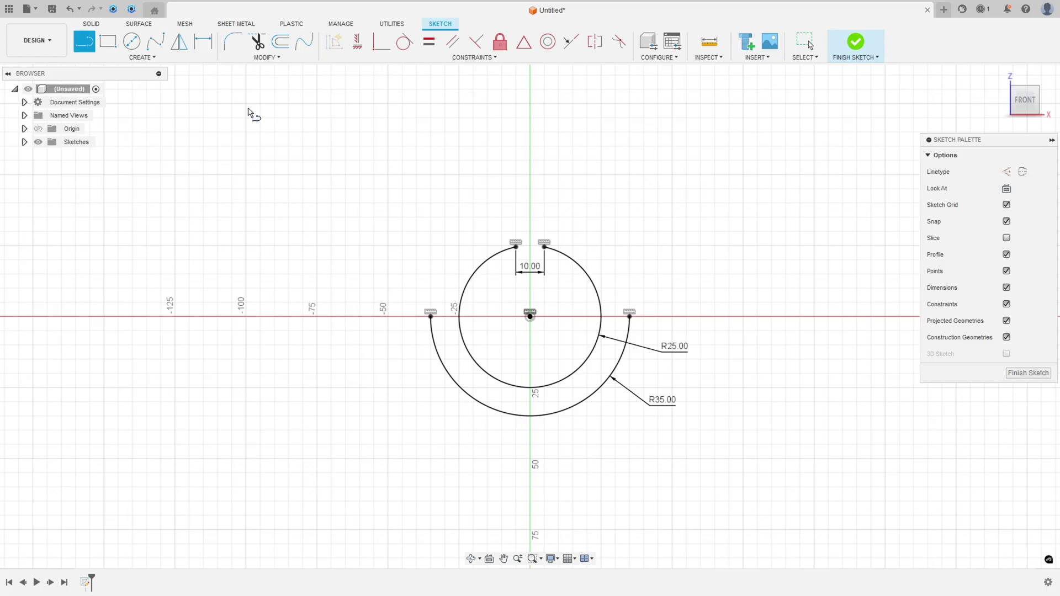
click(544, 247)
click(544, 146)
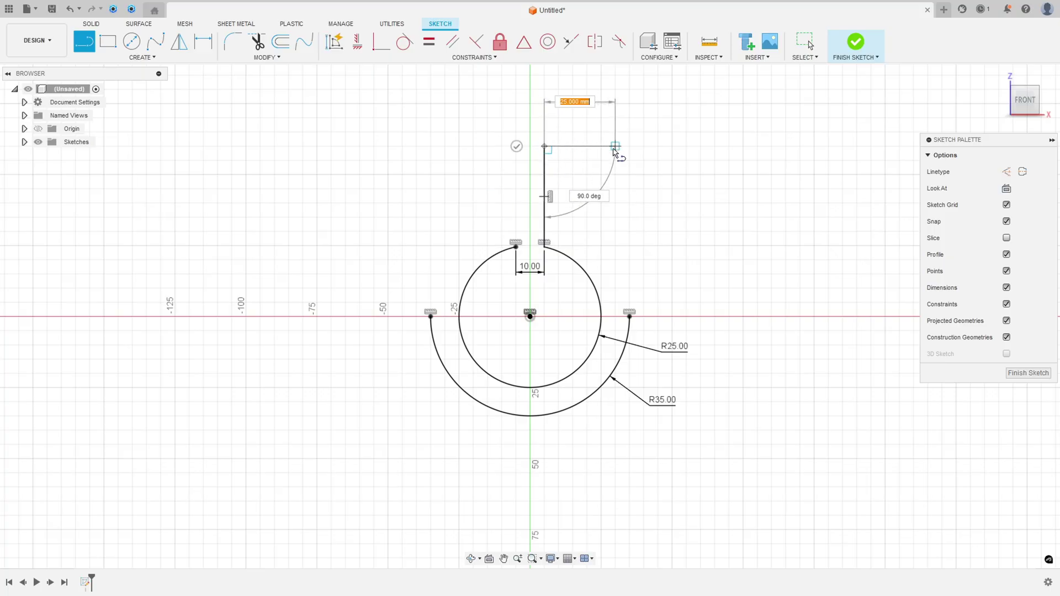
click(630, 147)
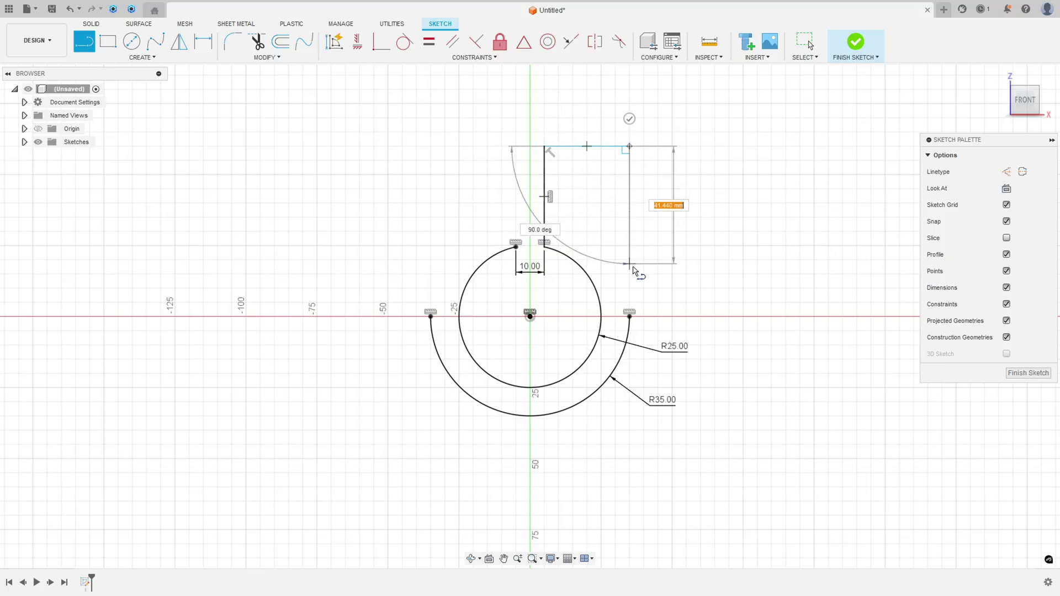
click(630, 317)
key(Escape)
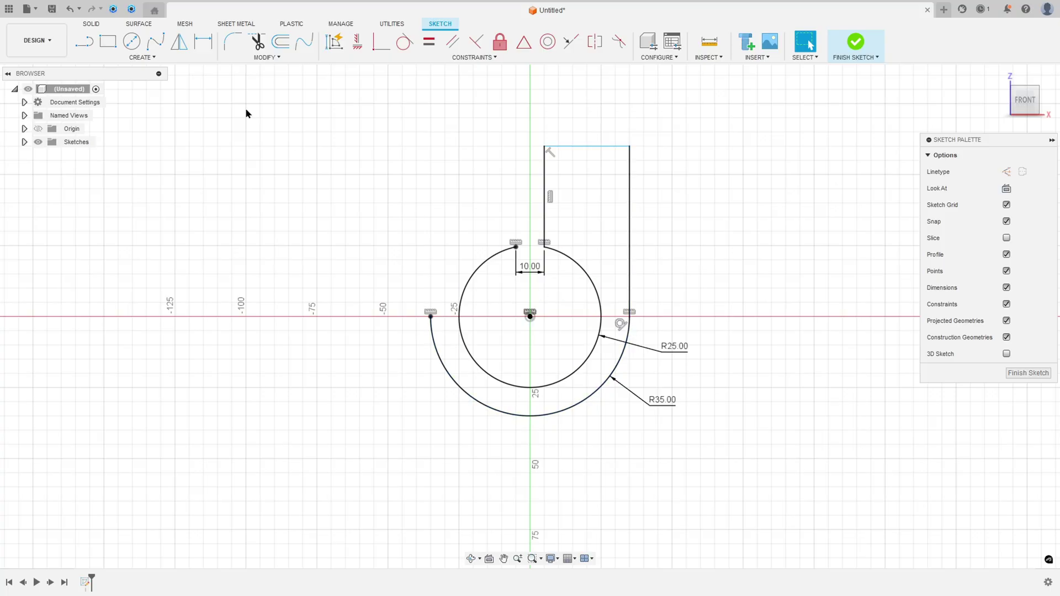
Dimension the right lug's top edge 50 mm above the arc centre and move the 10 mm gap label above the profile.
click(203, 41)
click(574, 147)
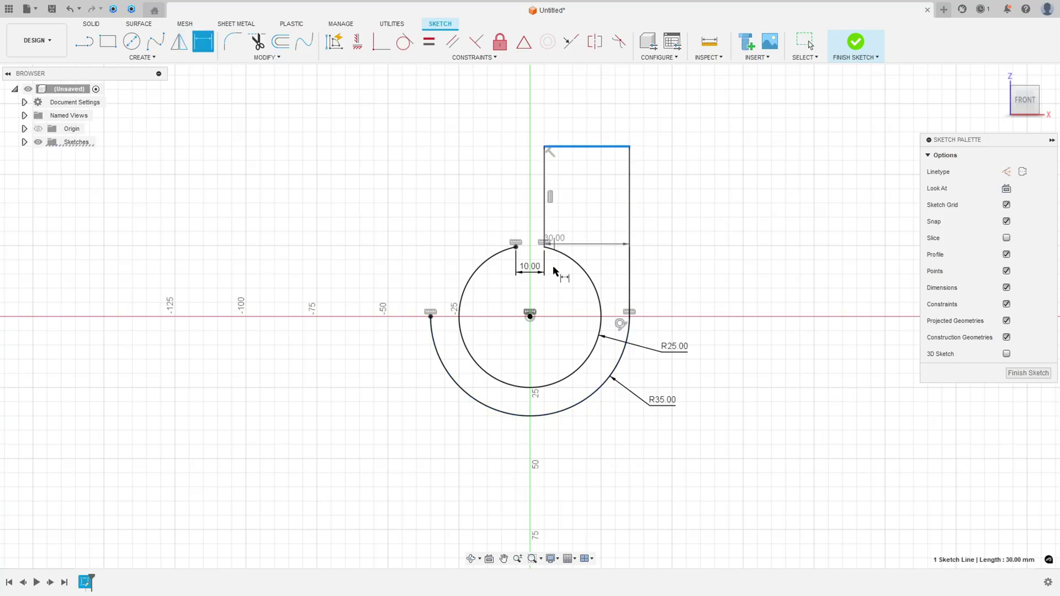
click(530, 316)
click(683, 236)
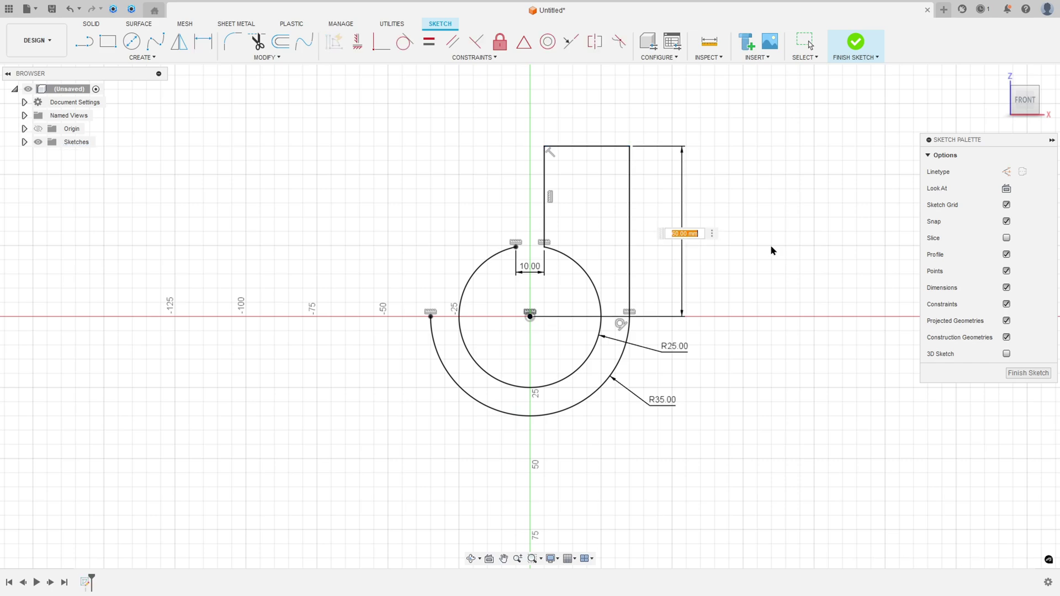
text(50)
key(Return)
key(Escape)
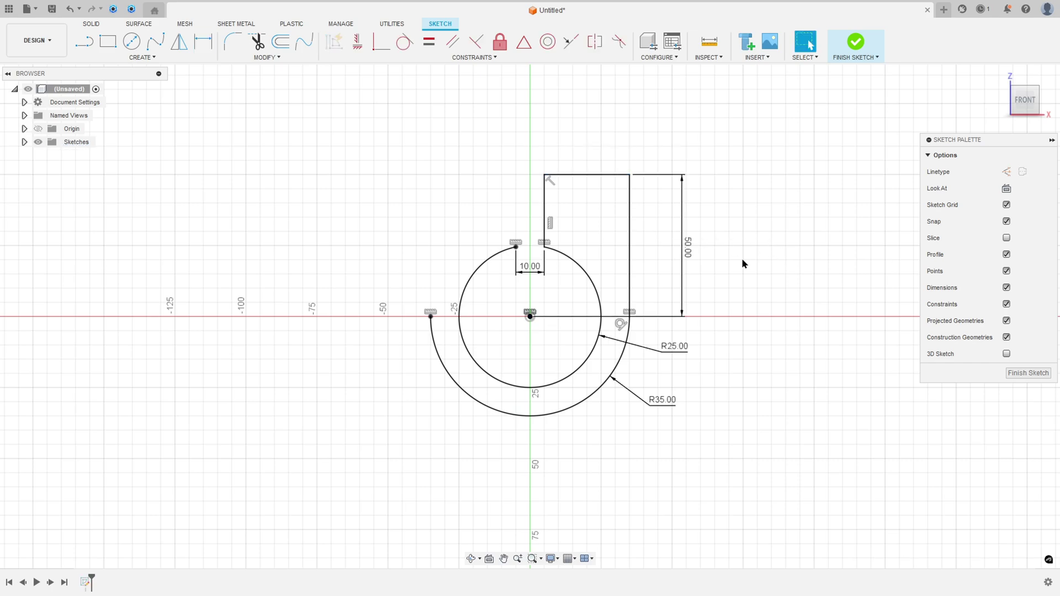
drag(529, 272, 529, 114)
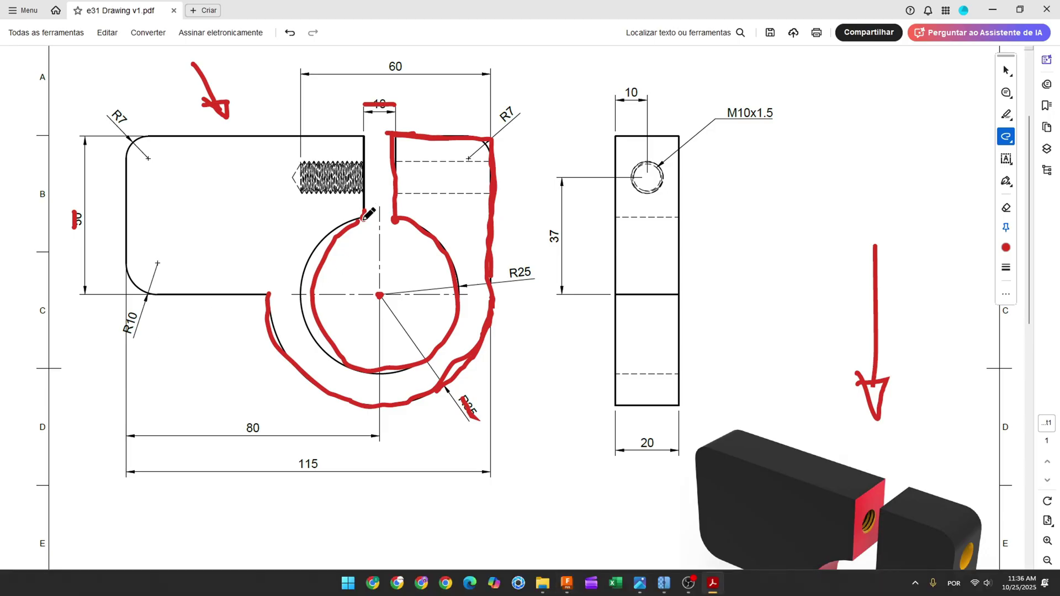
In the PDF drawing, trace the left block's outline in red, mark the 80 dimension, and return to Fusion.
mouse_move(363, 219)
mouse_down()
mouse_move(363, 137)
mouse_move(135, 134)
mouse_move(123, 156)
mouse_move(121, 297)
mouse_move(268, 296)
mouse_up()
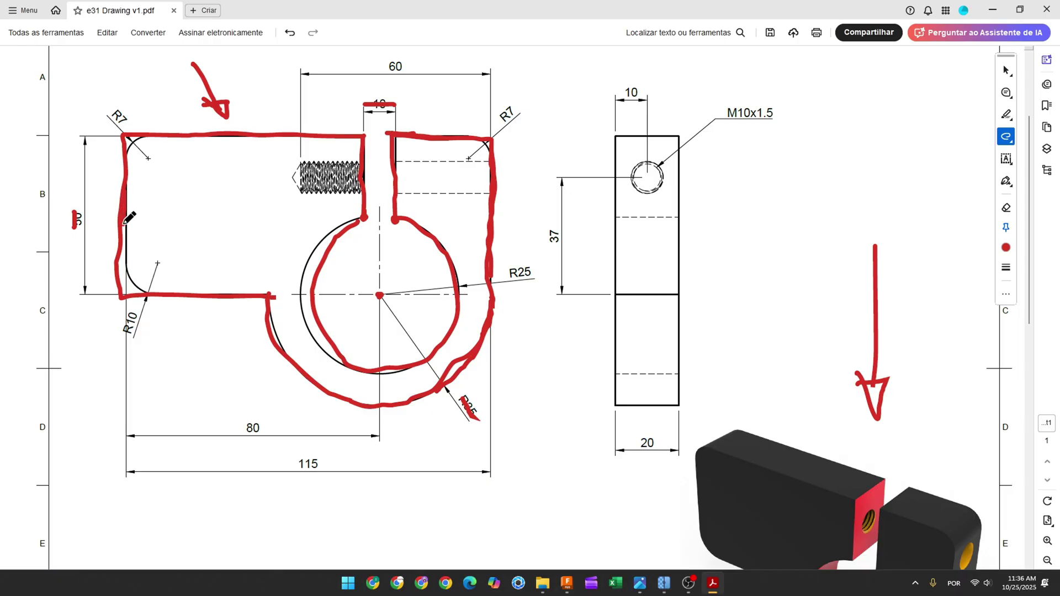
drag(253, 428, 260, 427)
click(575, 584)
Draw the left block with lines from the inner arc's left end to the outer arc's left end, 50 mm high and reaching about 85 mm from centre.
key(l)
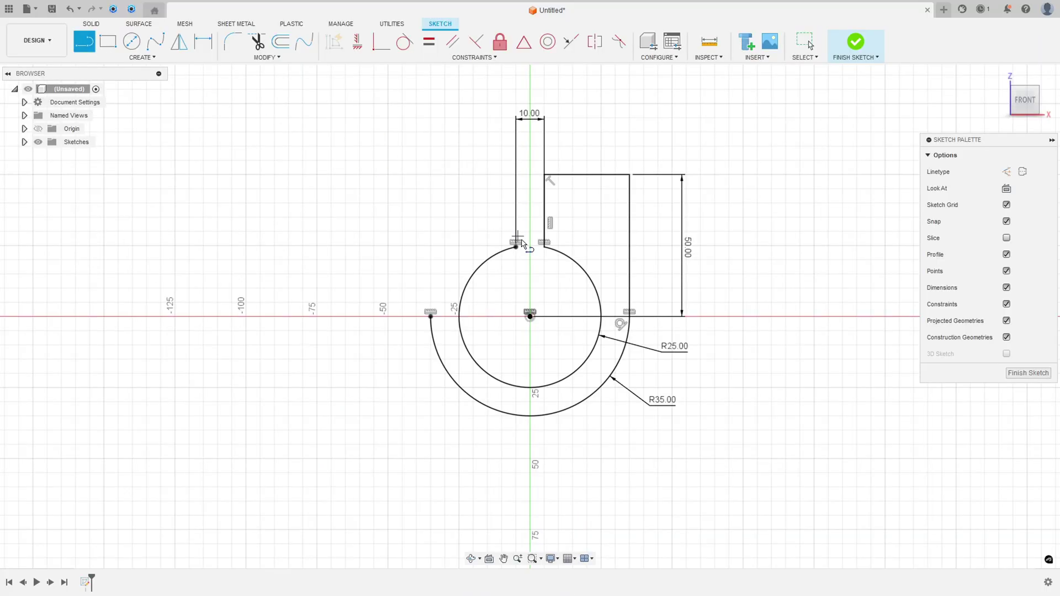
click(517, 246)
click(516, 175)
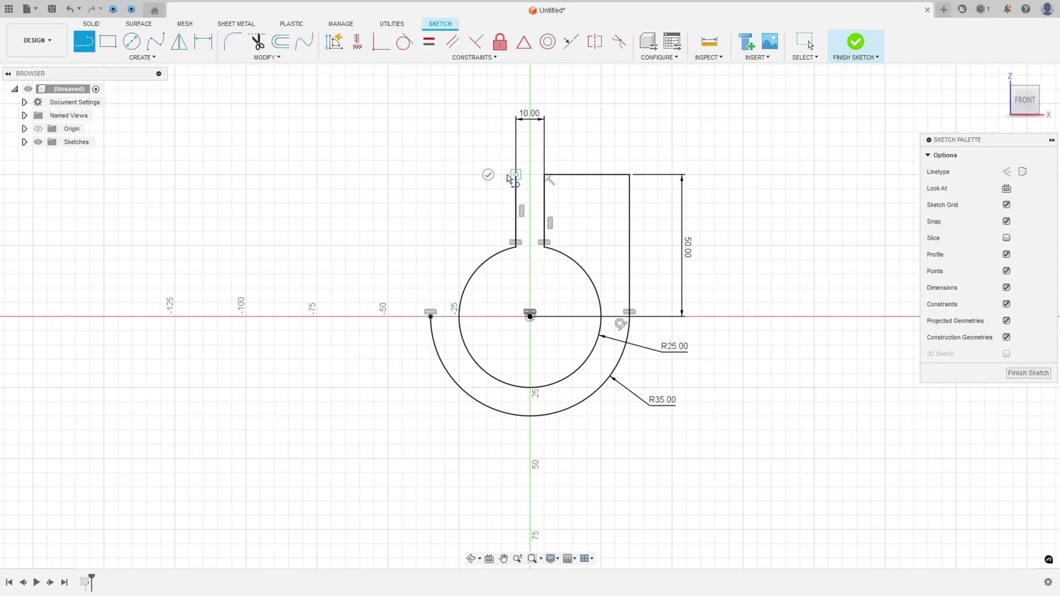
click(288, 175)
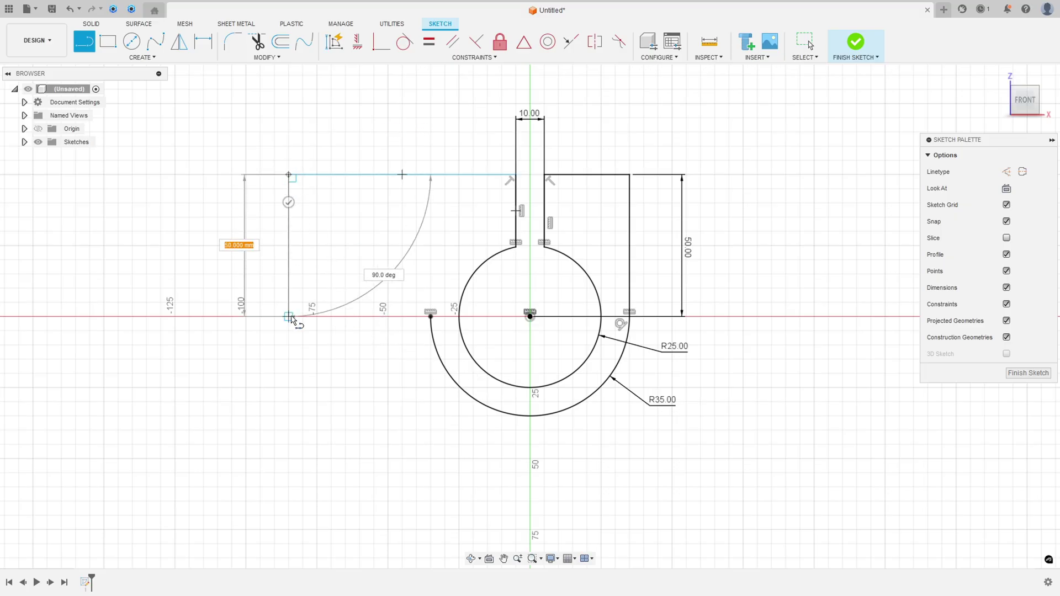
click(288, 316)
click(431, 317)
key(Escape)
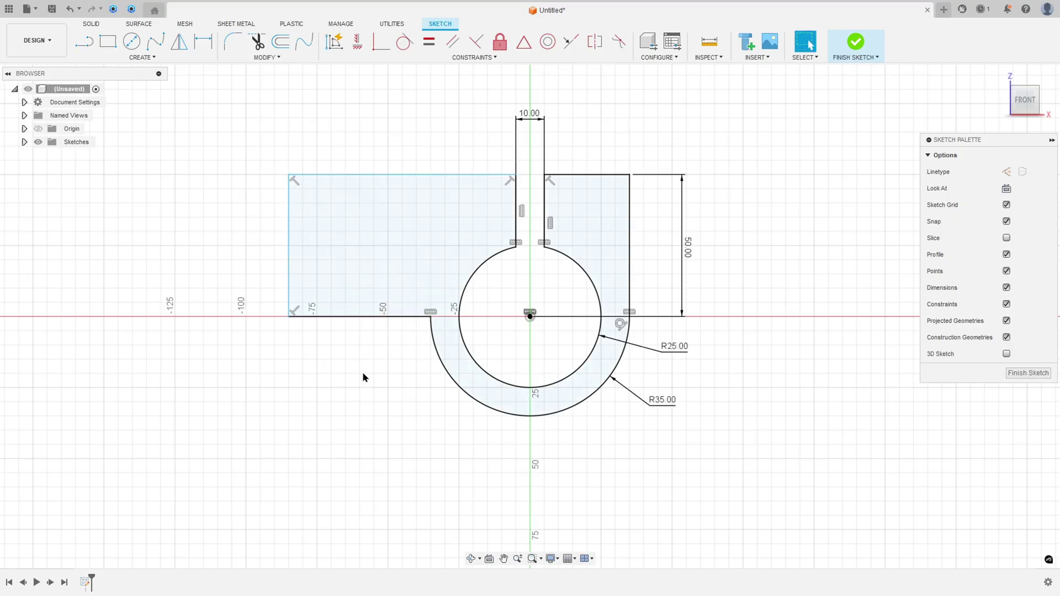
Dimension the left block's outer vertical edge as 80 mm from the arc centre.
click(204, 41)
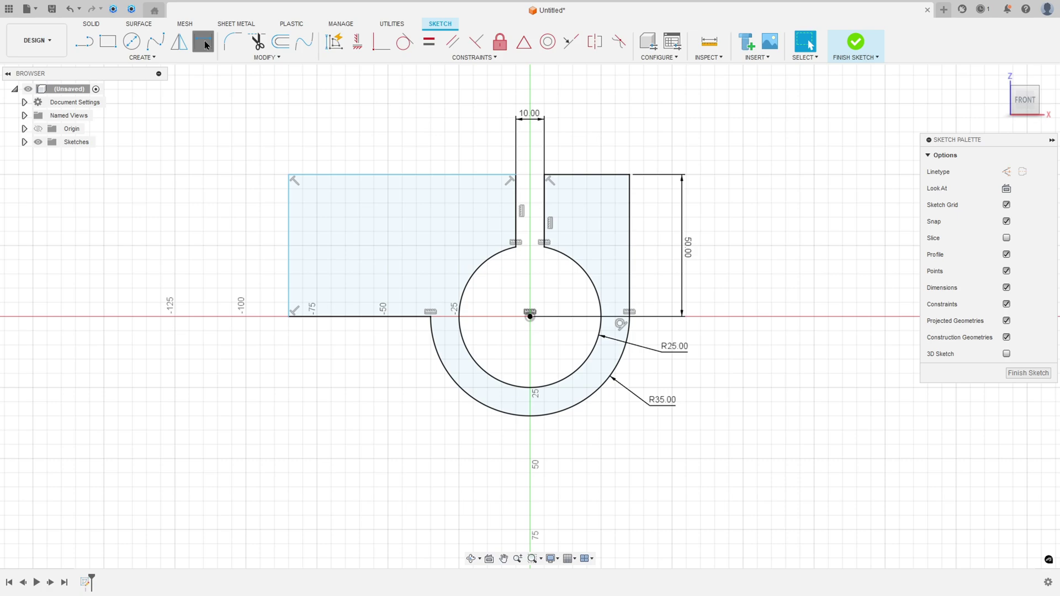
click(289, 237)
click(530, 317)
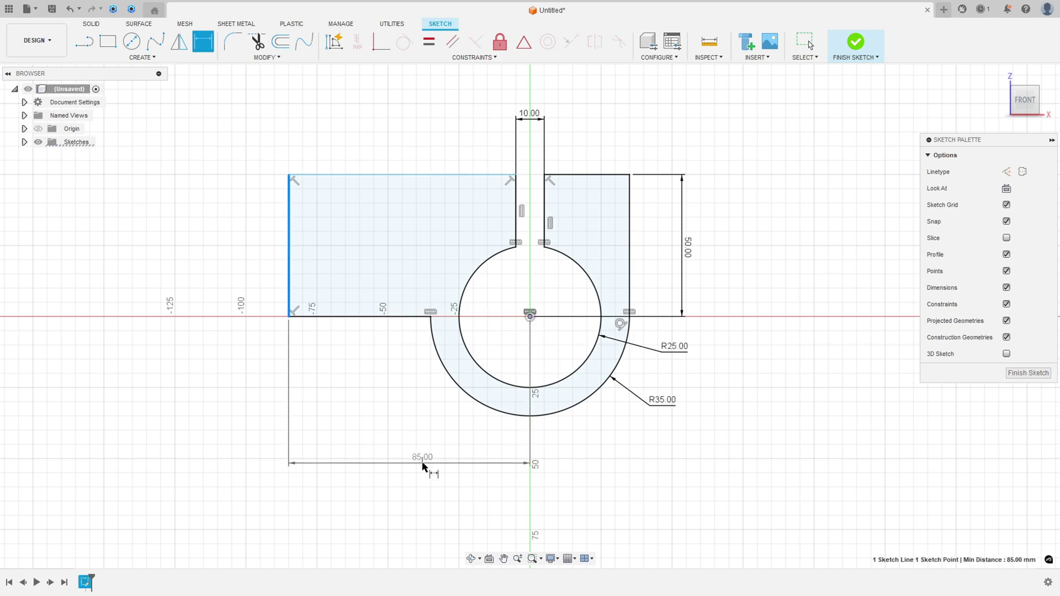
click(456, 463)
text(80)
key(Return)
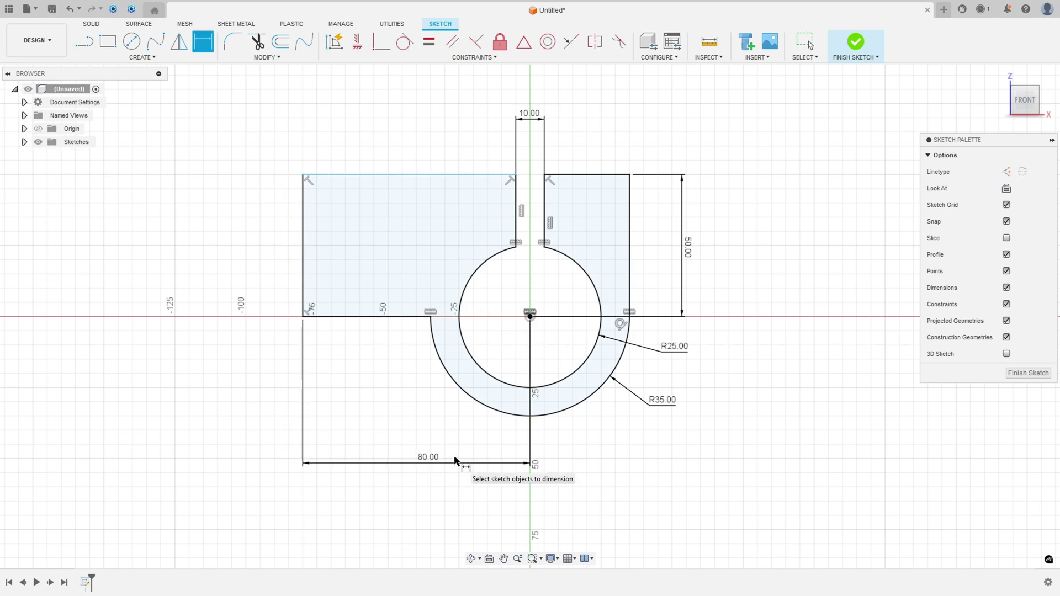
key(Escape)
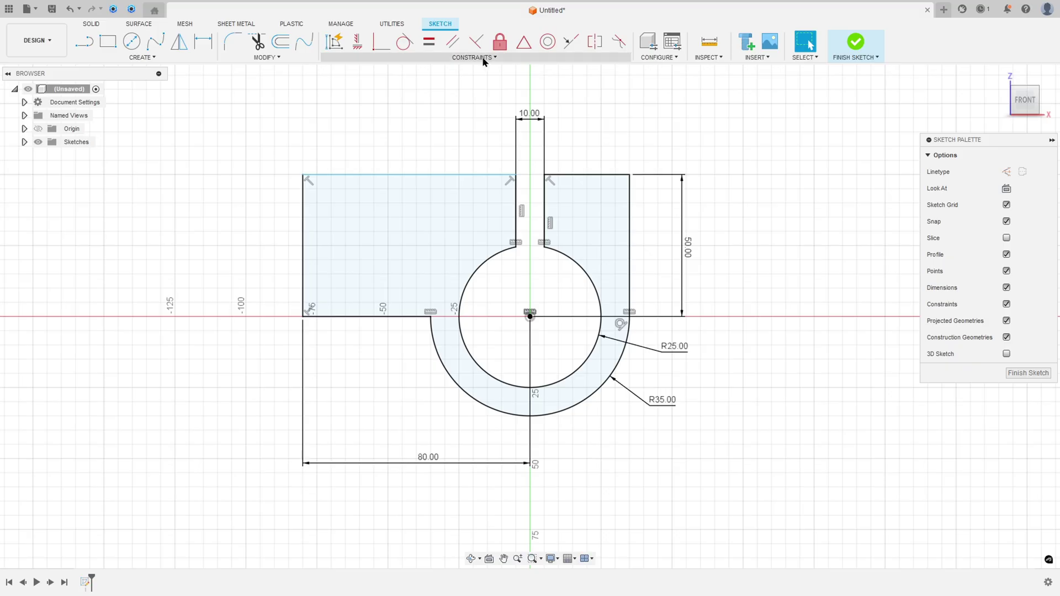
Align the slot's two upper corners with a horizontal constraint and finish the sketch.
click(358, 42)
click(517, 175)
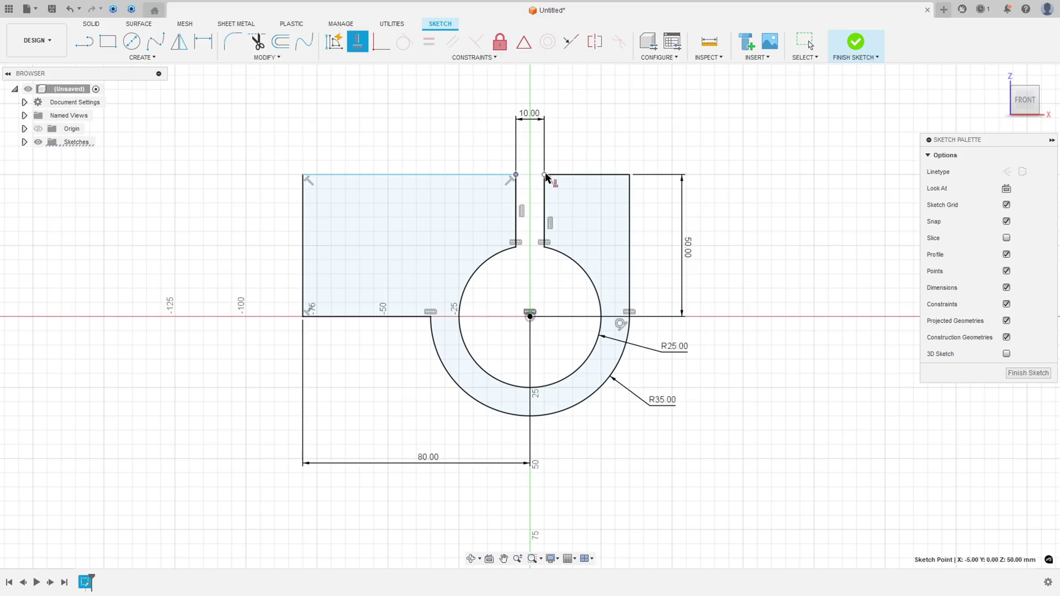
click(546, 175)
key(Escape)
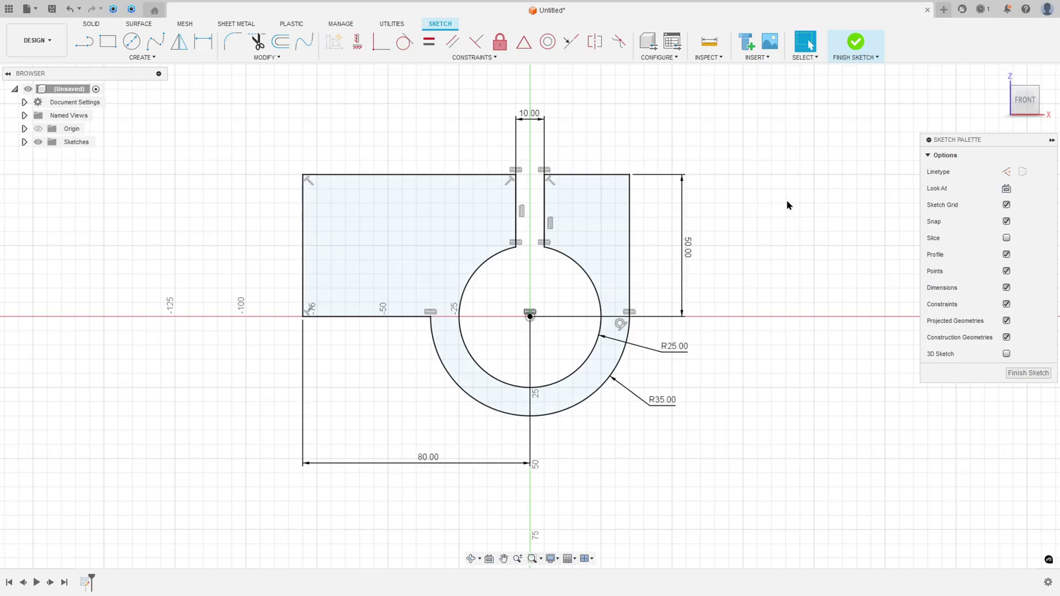
click(856, 42)
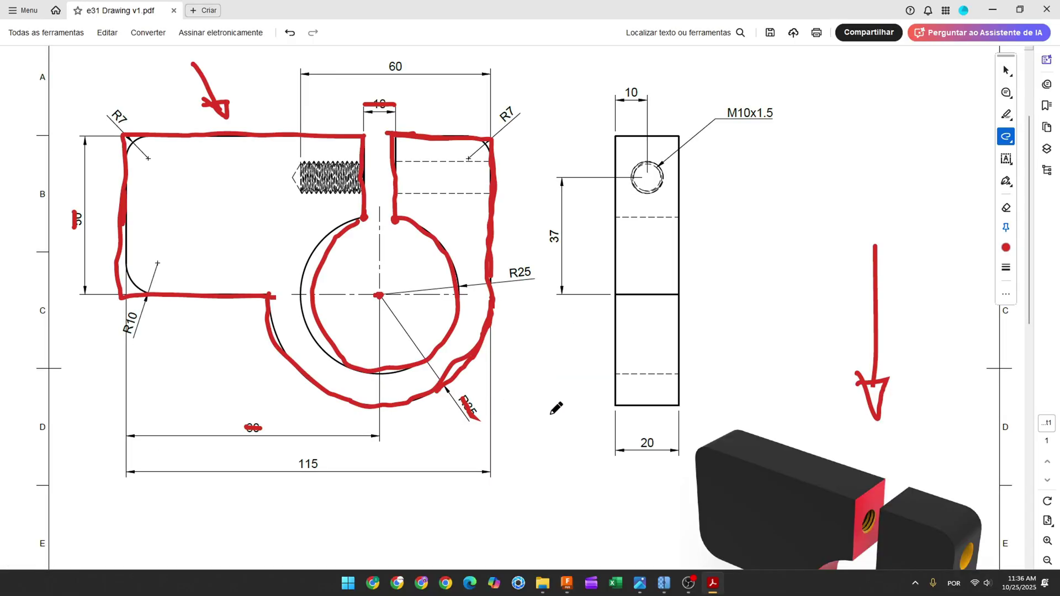
Mark the 20 thickness in the PDF drawing and extrude the clamp profile symmetrically in Fusion to a whole length of 20 mm as a new body.
drag(639, 443, 657, 444)
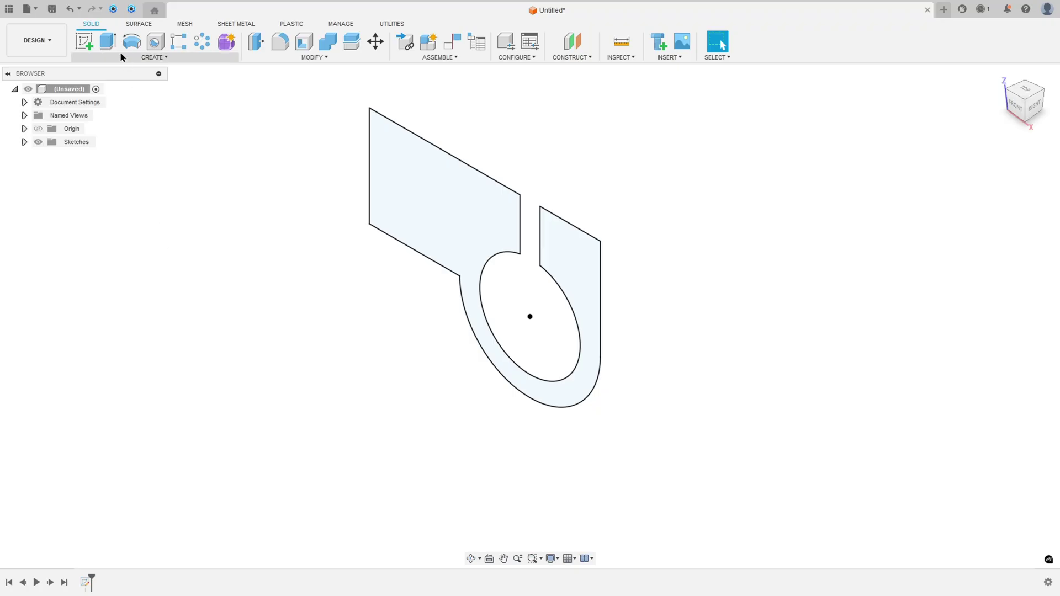
click(108, 41)
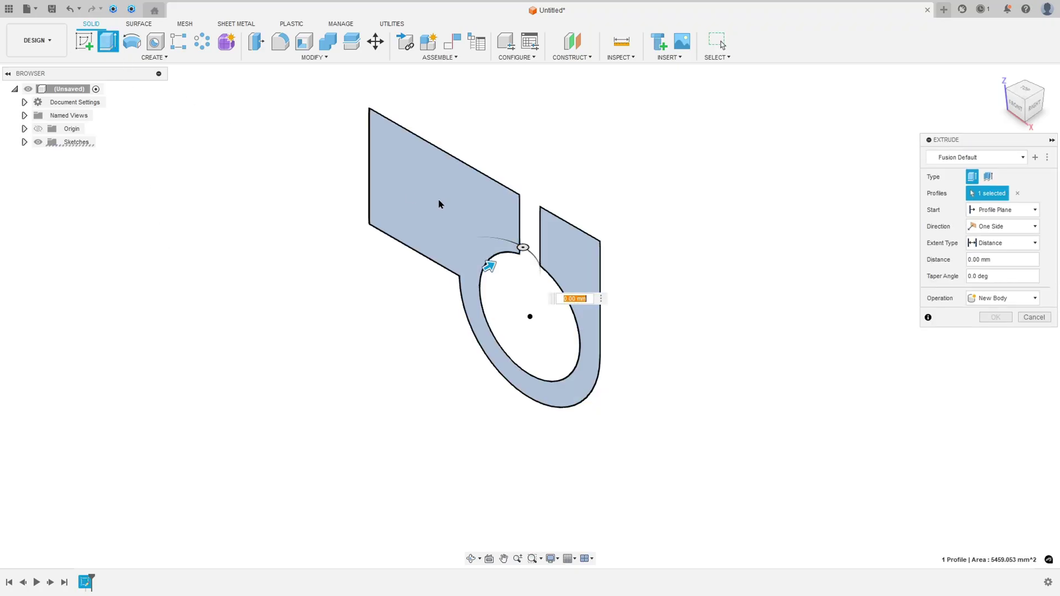
click(983, 230)
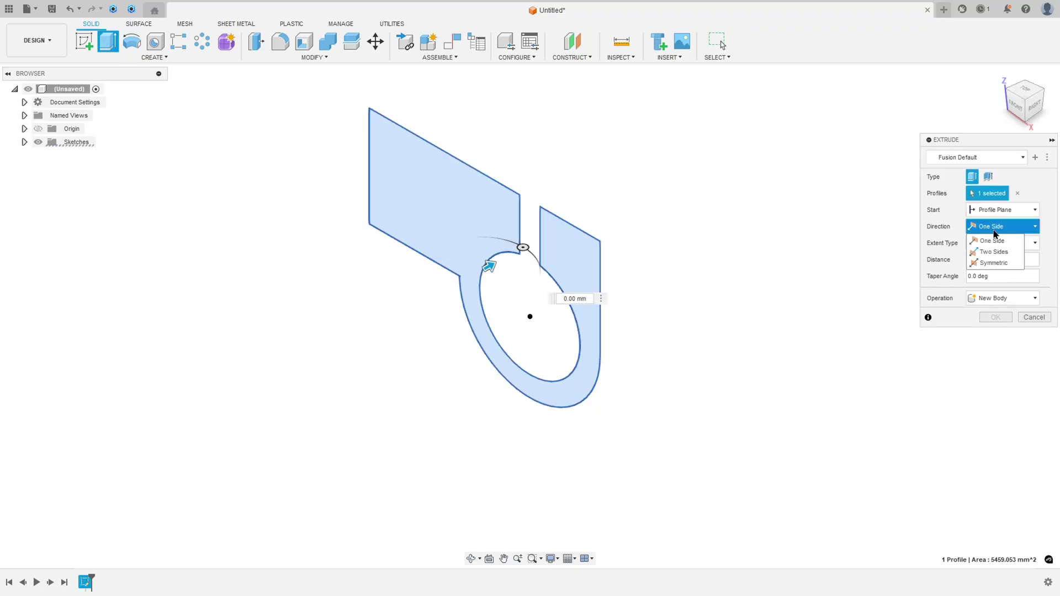
click(995, 264)
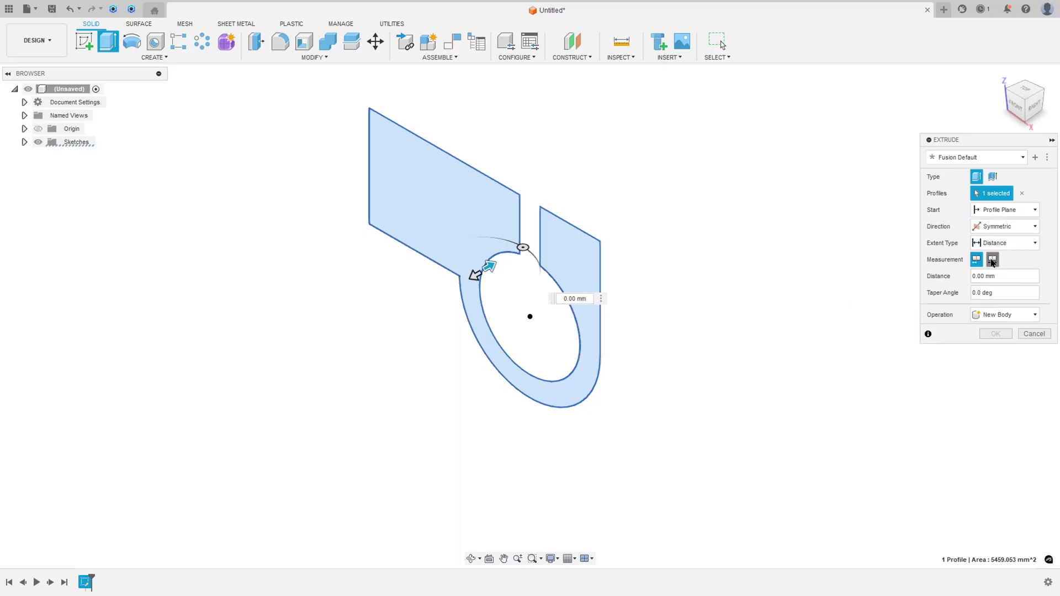
click(993, 259)
text(20)
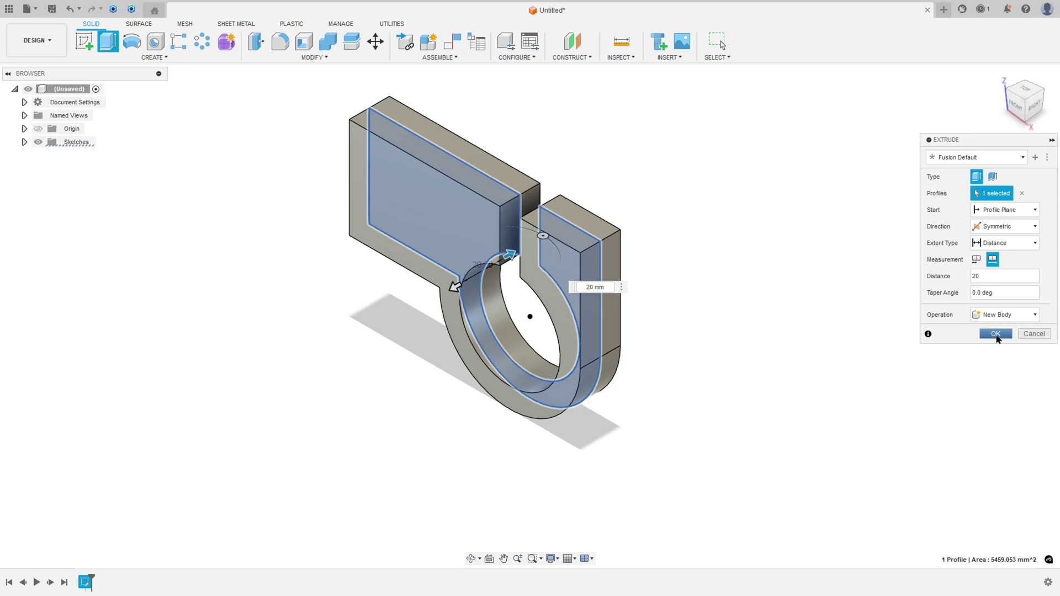
click(996, 334)
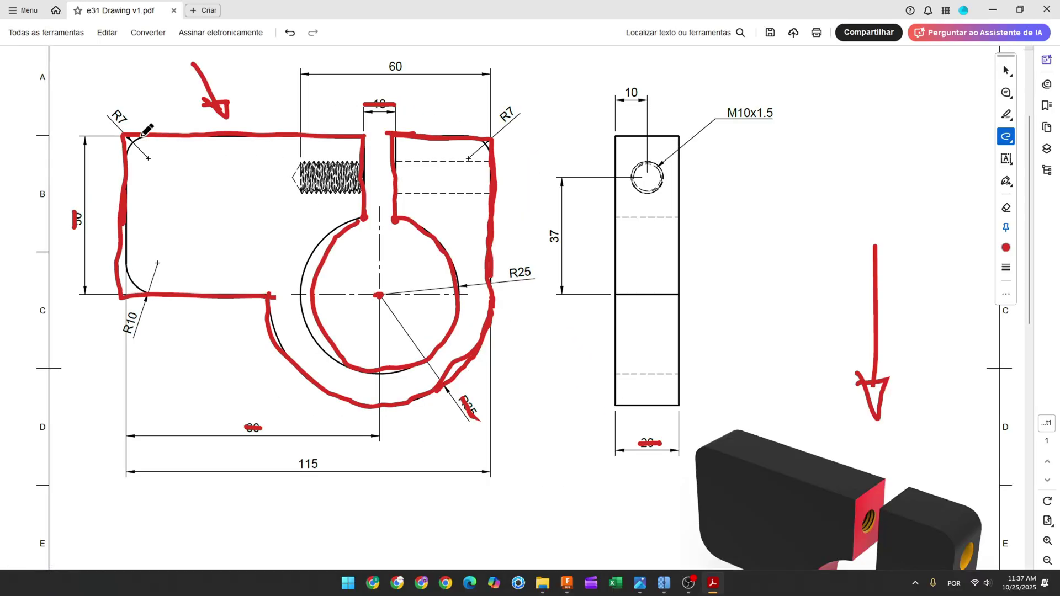
Trace the upper rounded corners in red on the PDF drawing, and undo these marks together with the earlier block and lug traces.
drag(134, 138, 126, 147)
drag(473, 138, 486, 150)
key(ctrl+z)
key(ctrl+z)
key(ctrl+z)
key(ctrl+z)
key(ctrl+z)
key(ctrl+z)
key(ctrl+z)
key(ctrl+z)
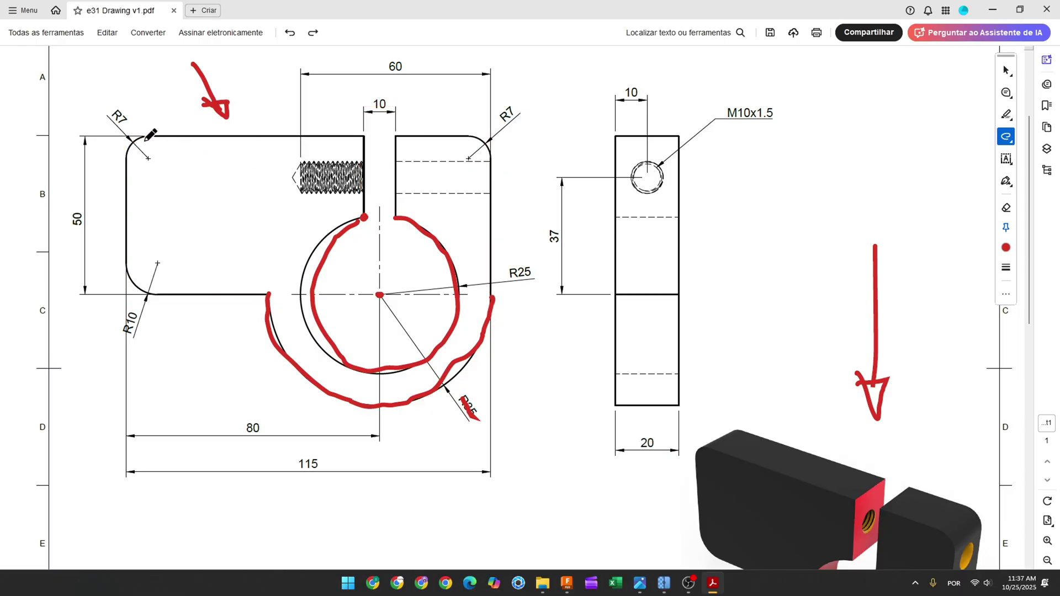
Mark both R7 labels and the R10 corner with its label in red on the PDF drawing, and return to Fusion.
drag(111, 112, 126, 124)
mouse_move(127, 269)
mouse_down()
mouse_move(157, 298)
mouse_move(128, 335)
mouse_up()
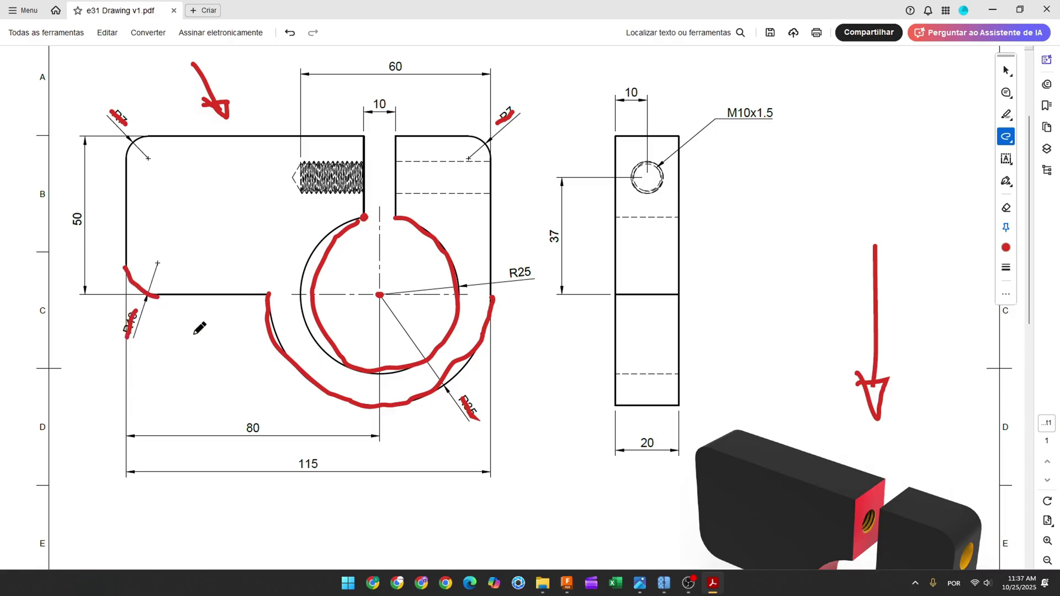
click(565, 585)
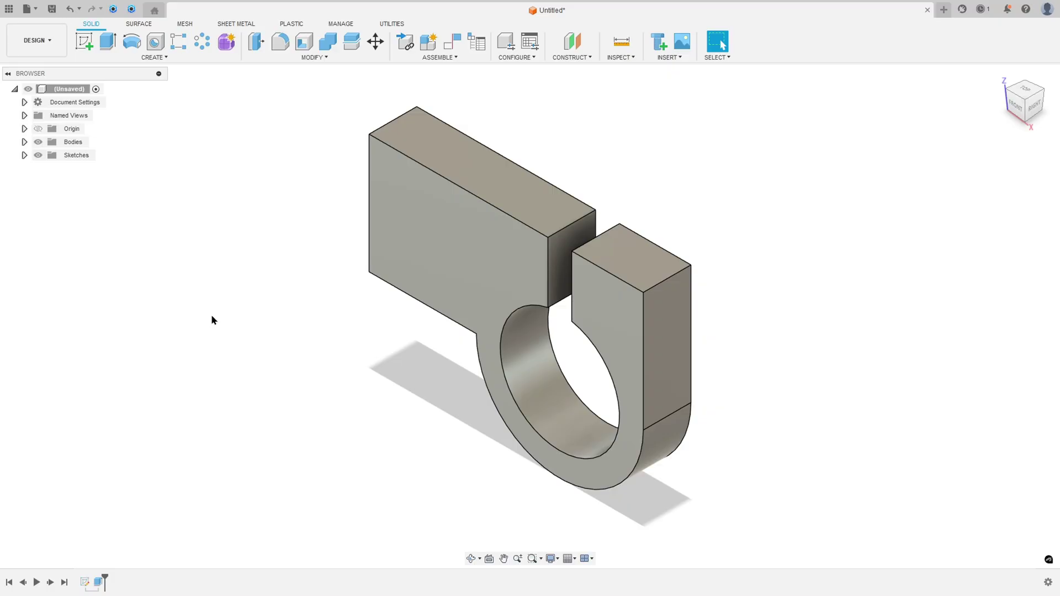
Fillet the outer top edges of the right lug and the left block with a 7 mm radius.
click(281, 41)
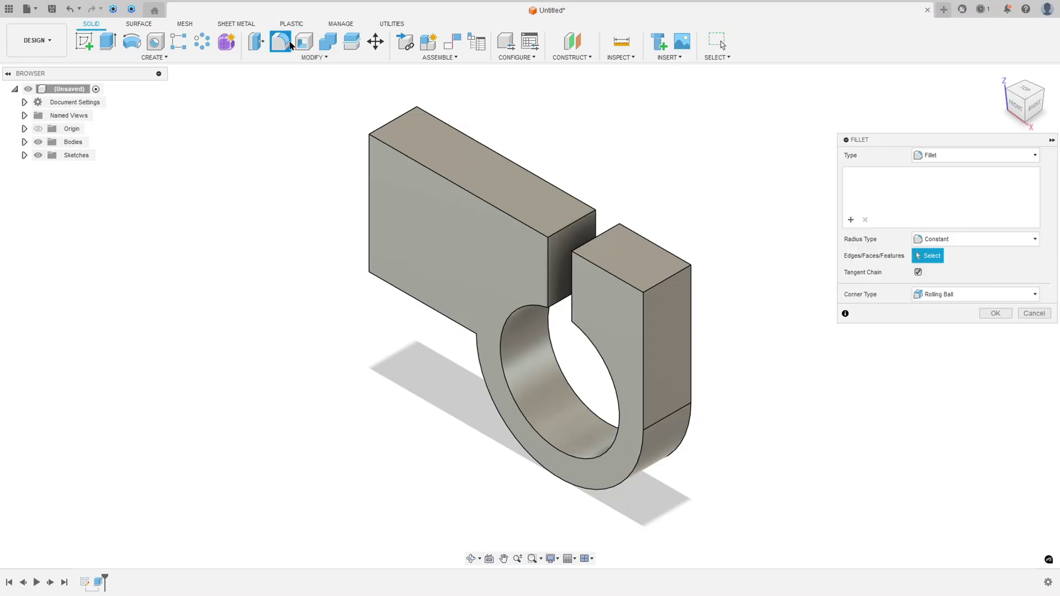
click(664, 283)
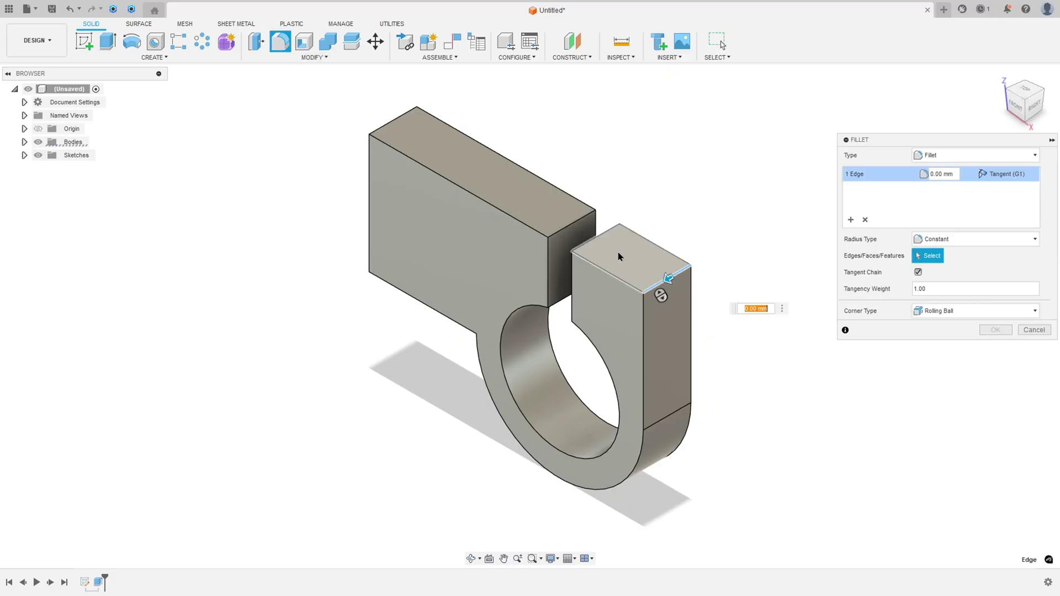
click(393, 122)
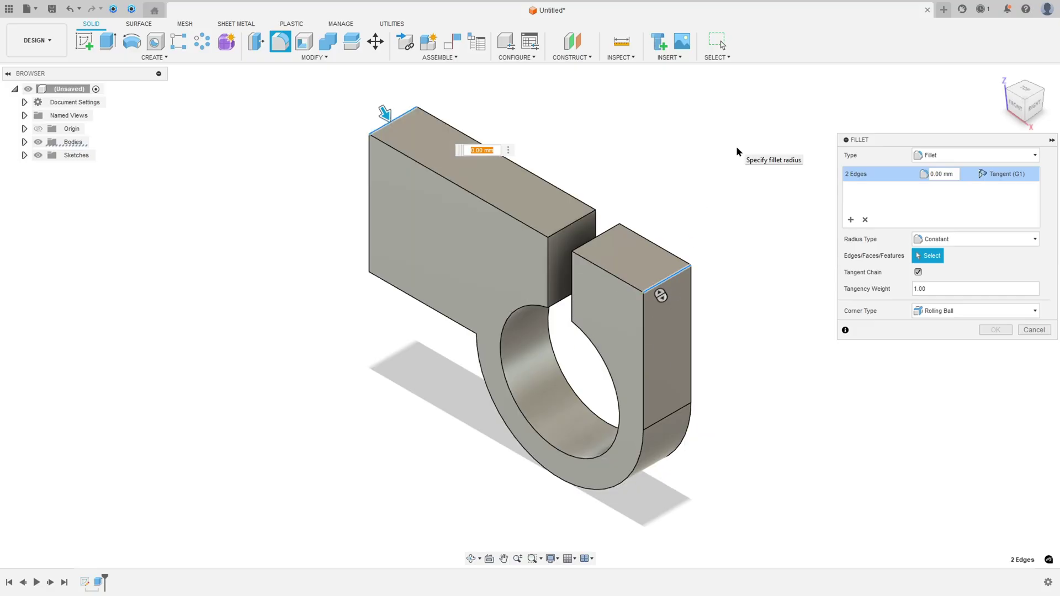
text(7)
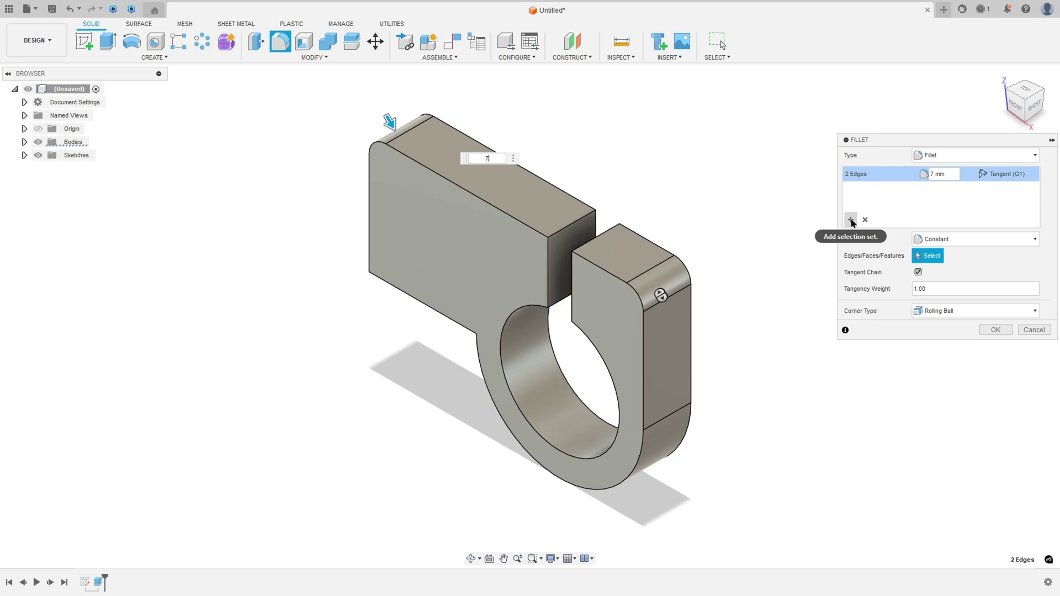
Add a second fillet selection set with a 10 mm radius on the left block's lower outer edge and finish the fillet.
click(853, 222)
shift+middle_drag(464, 284, 778, 364)
click(397, 326)
text(10)
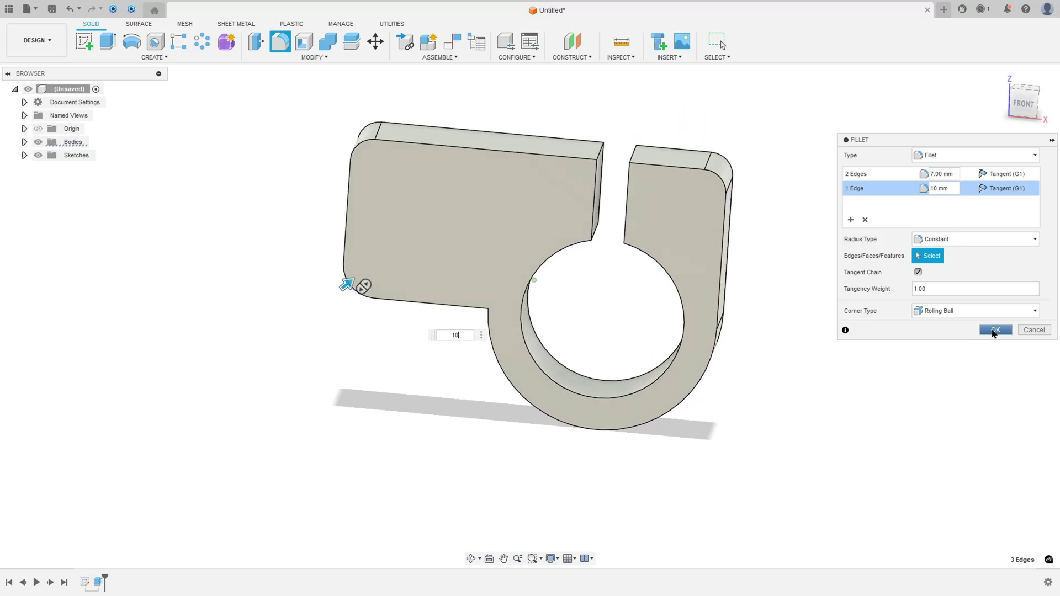
click(995, 330)
key(F6)
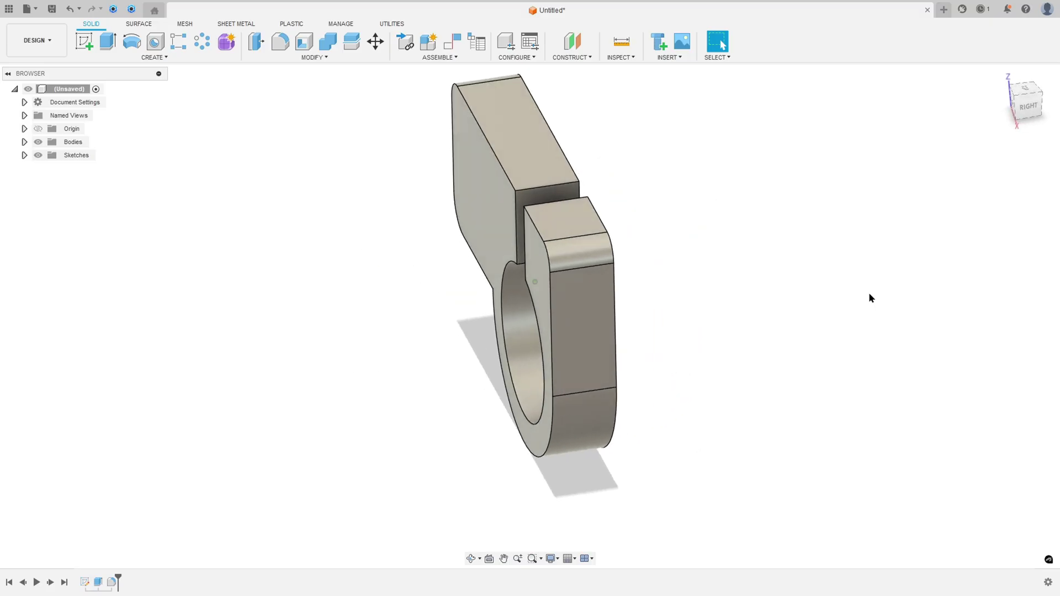
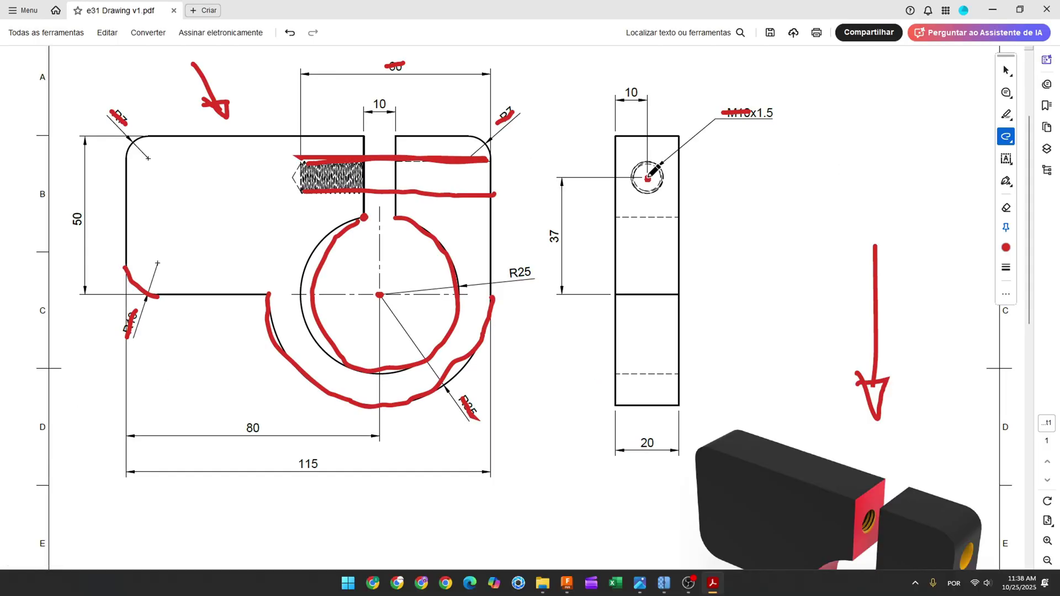
In the PDF drawing, extend the ring's horizontal centreline in red to the side view, mark the 37 and 10 dimensions, and return to Fusion.
drag(380, 293, 438, 293)
drag(518, 289, 609, 290)
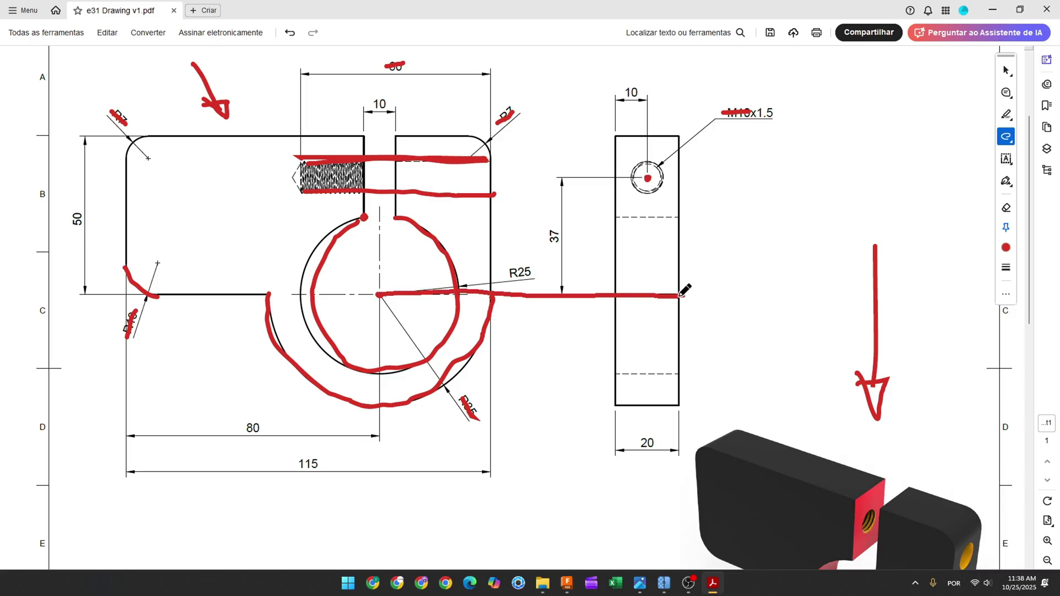
drag(682, 292, 685, 295)
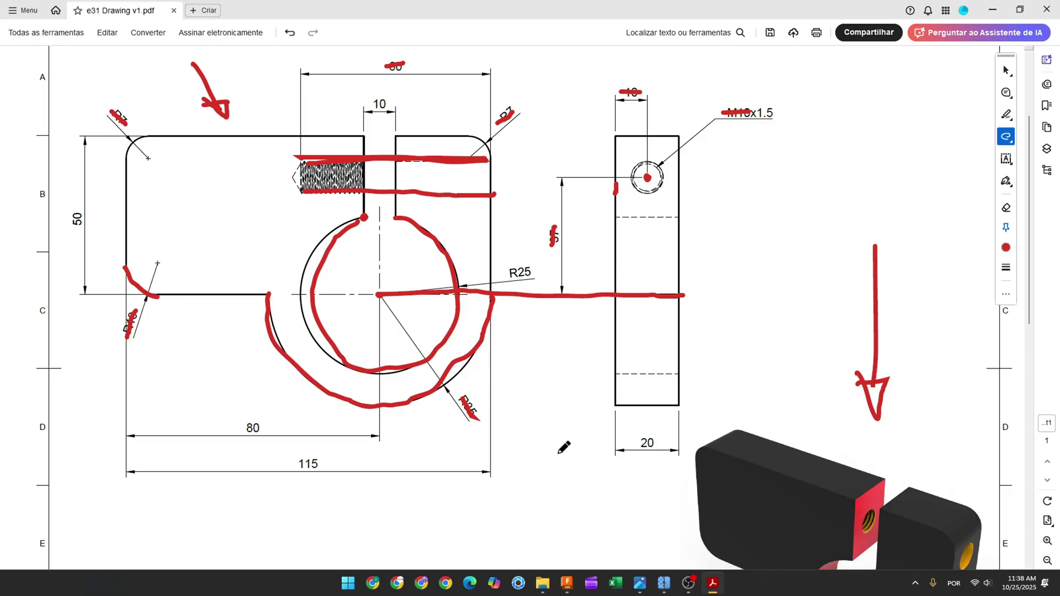
click(567, 583)
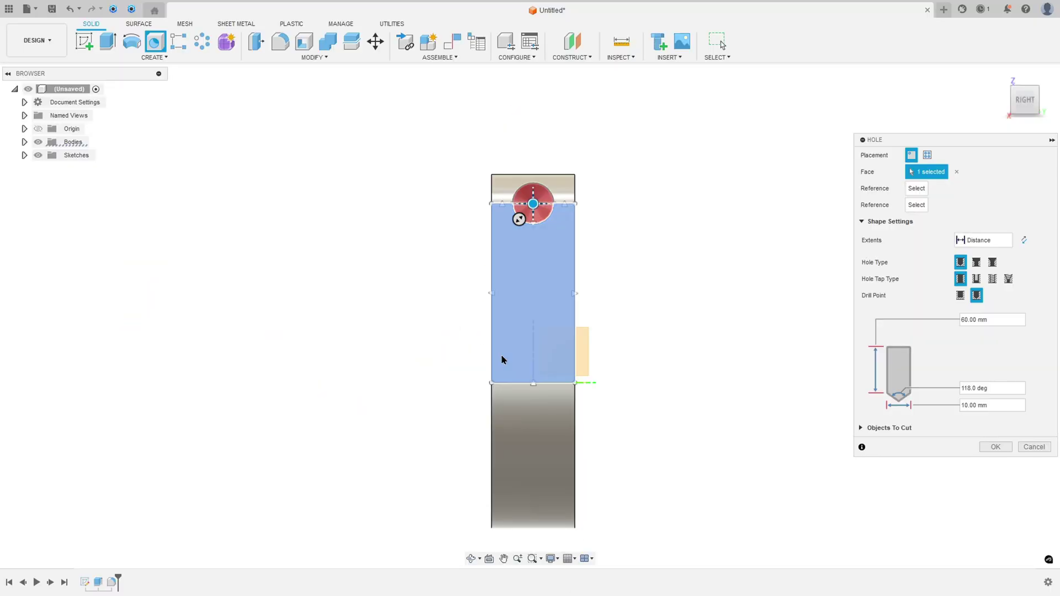
Position the hole on the right lug's outer face 37 mm from its lower edge and 10 mm from its side edge.
click(534, 386)
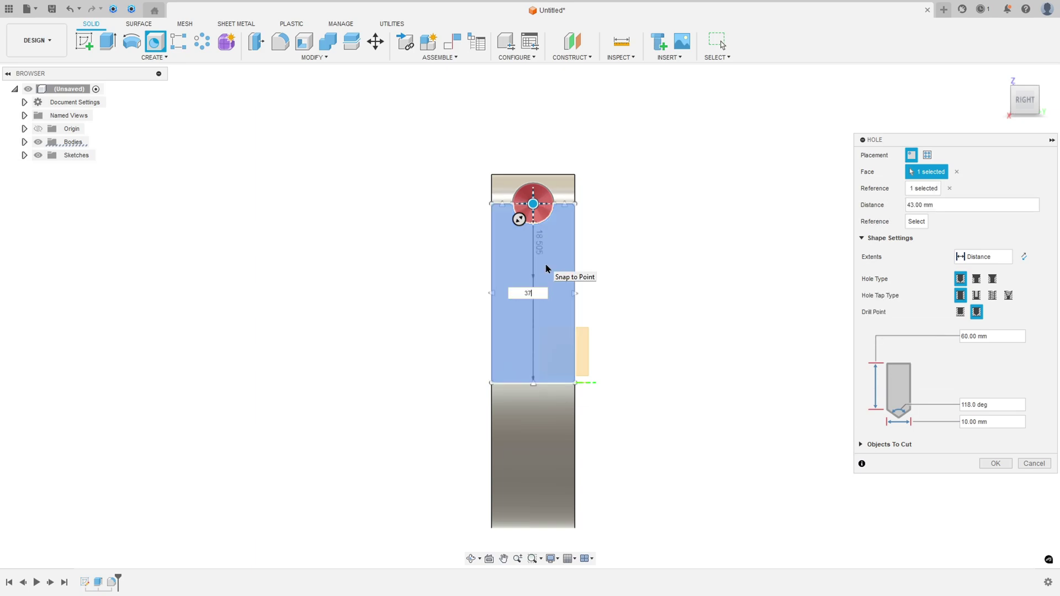
key(Return)
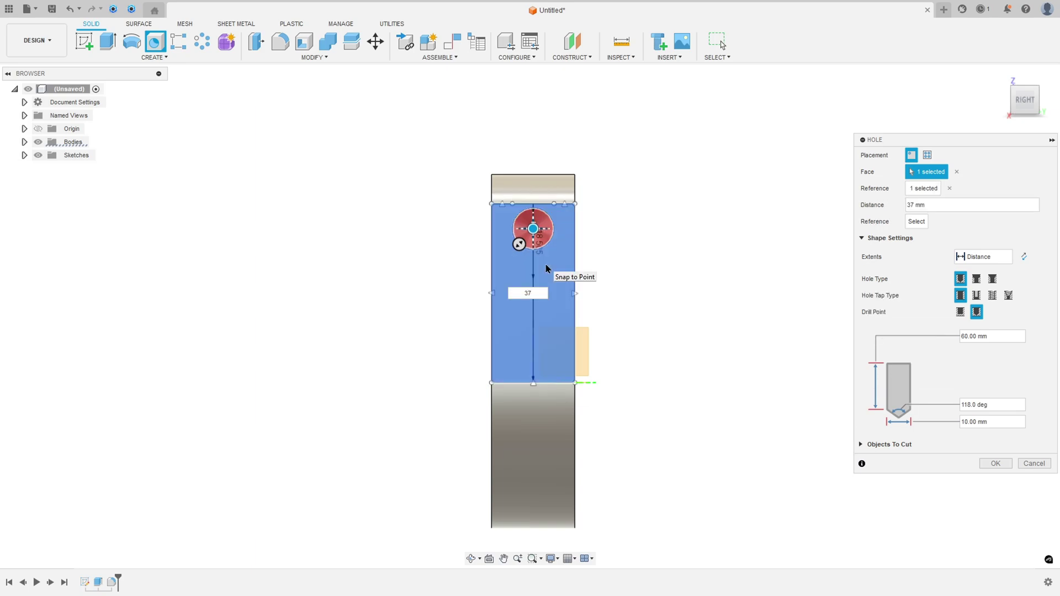
click(490, 244)
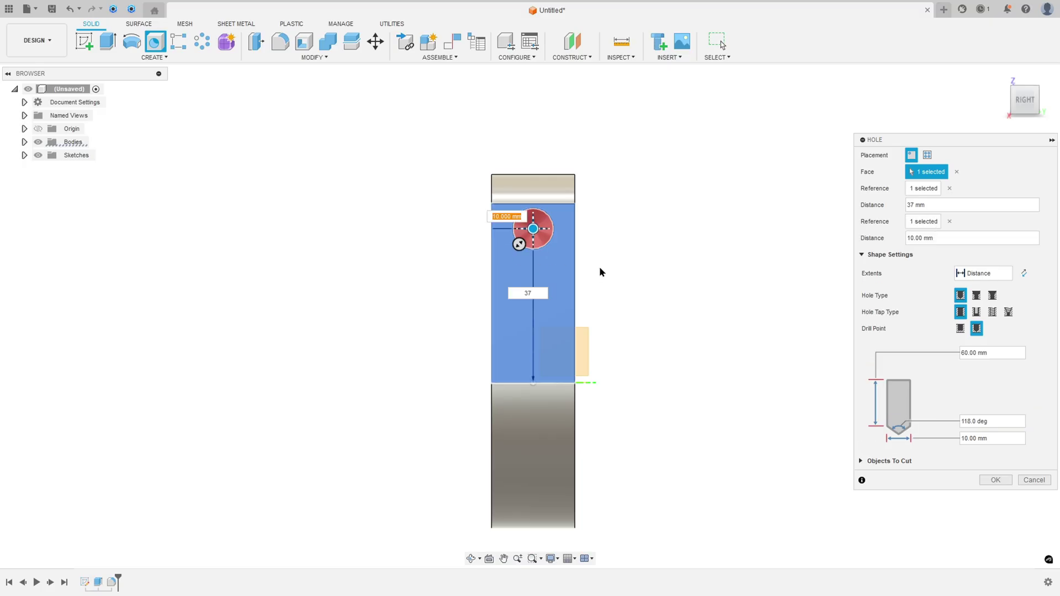
text(10)
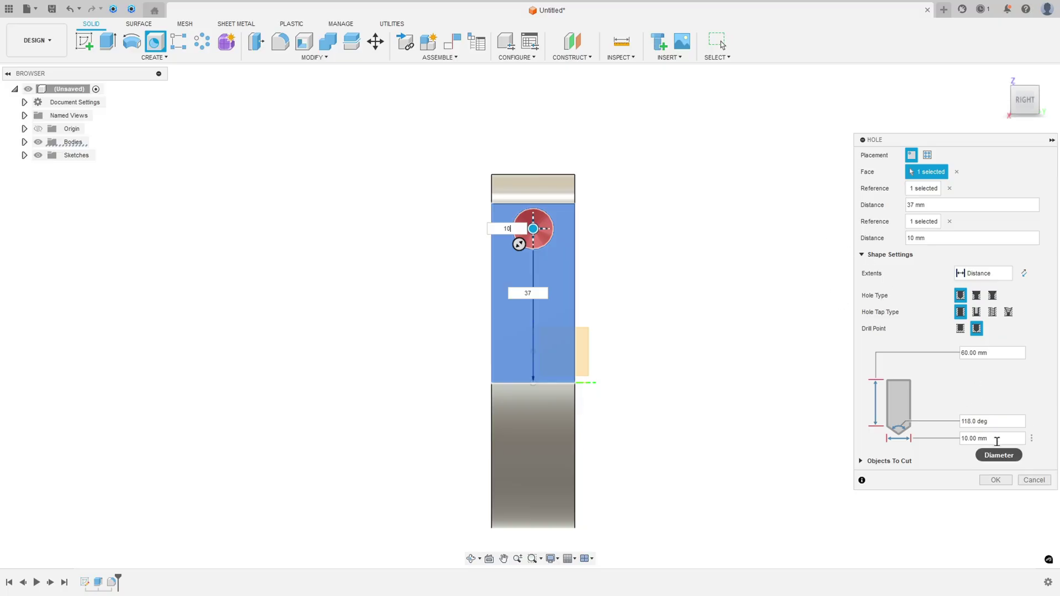
Create the simple hole through the right lug into the left block with 60 mm depth and 10 mm diameter.
click(977, 439)
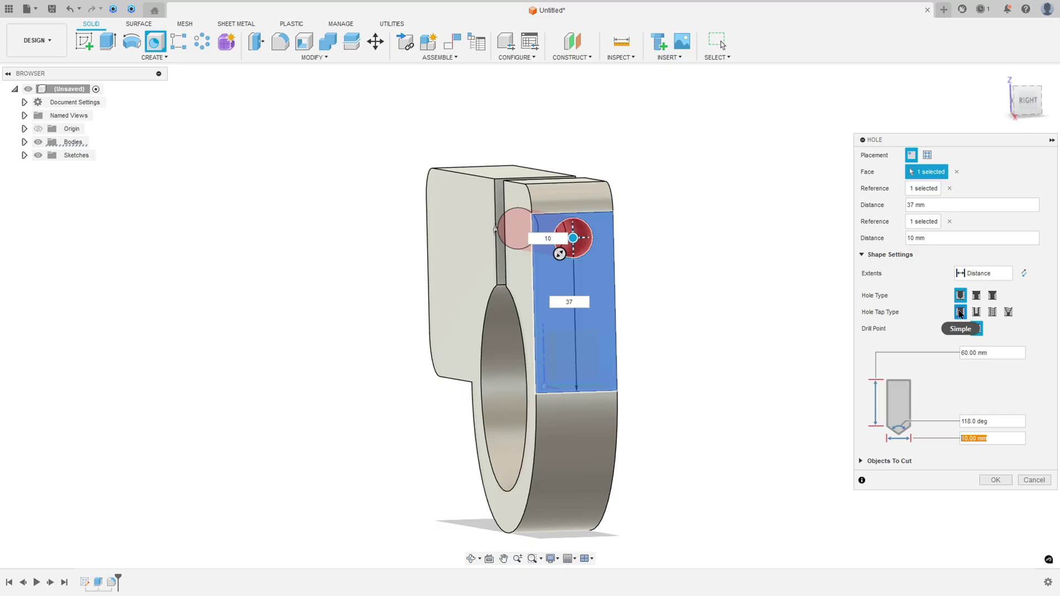
click(999, 354)
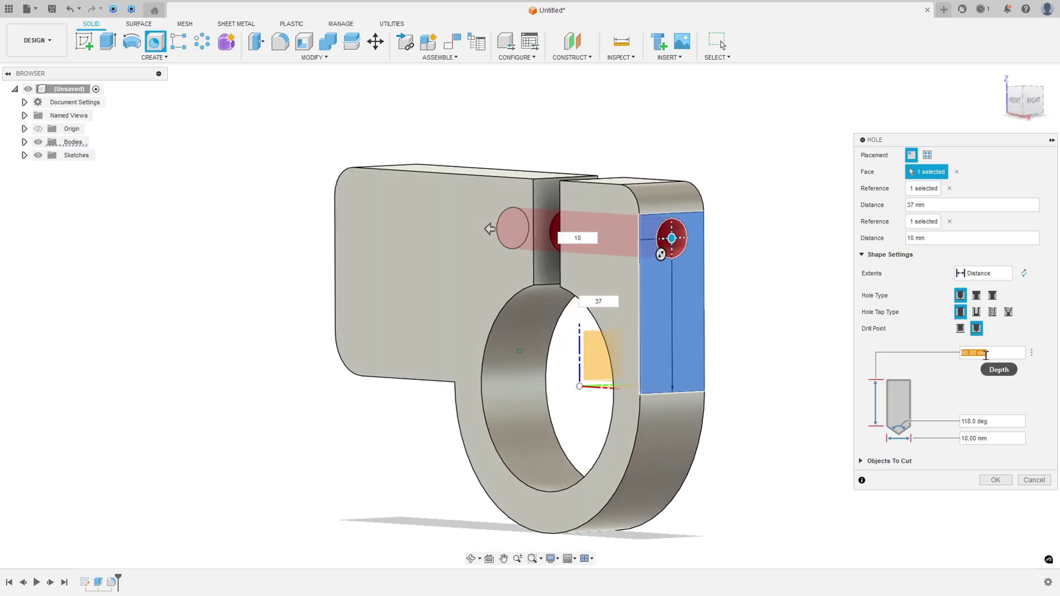
click(991, 439)
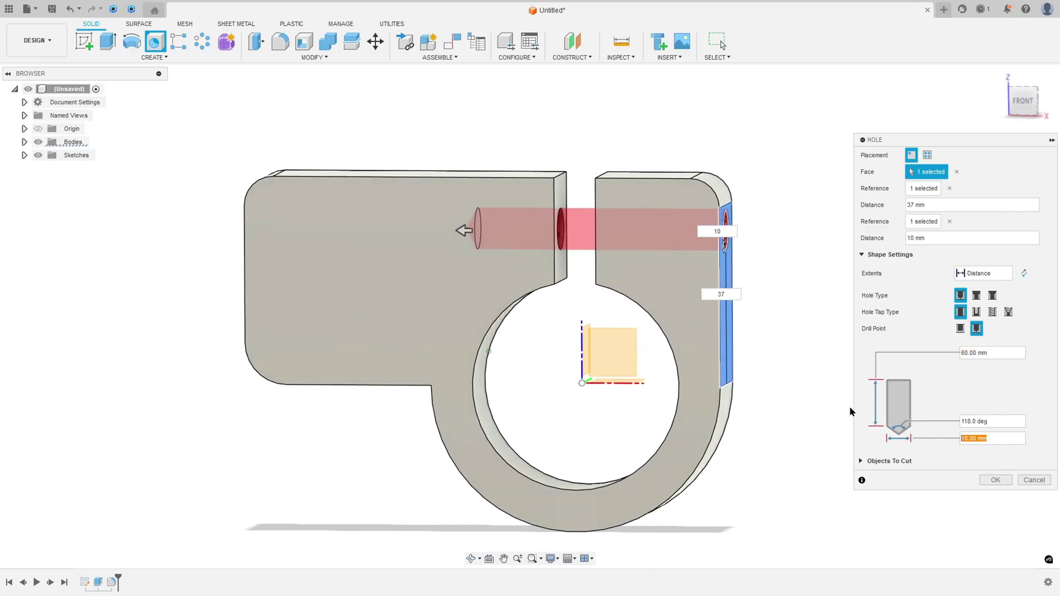
click(989, 482)
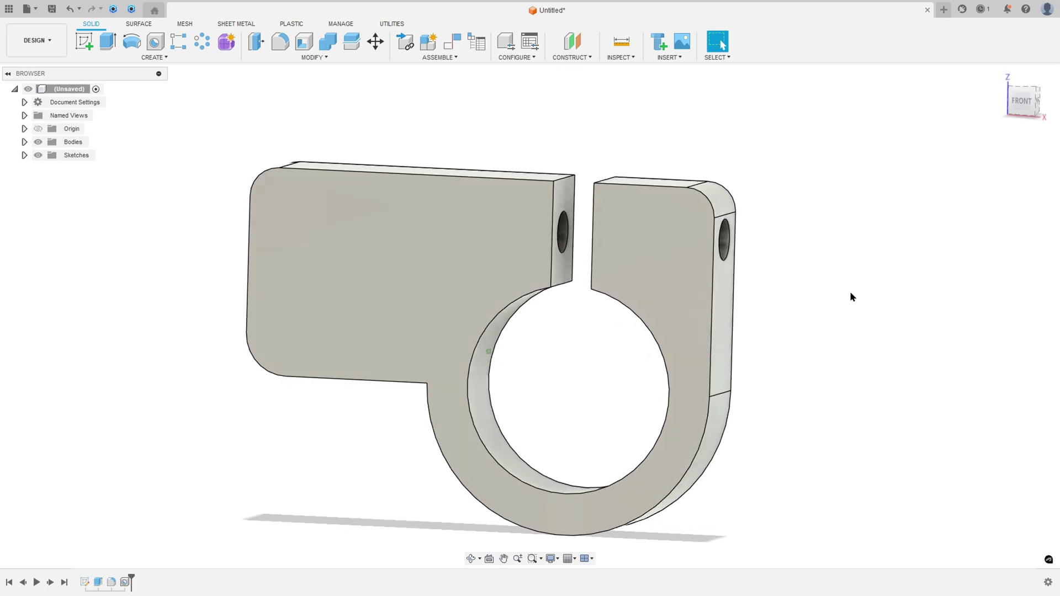
Create a section analysis on the XZ plane with the cut direction flipped, and hide the analysis.
click(618, 57)
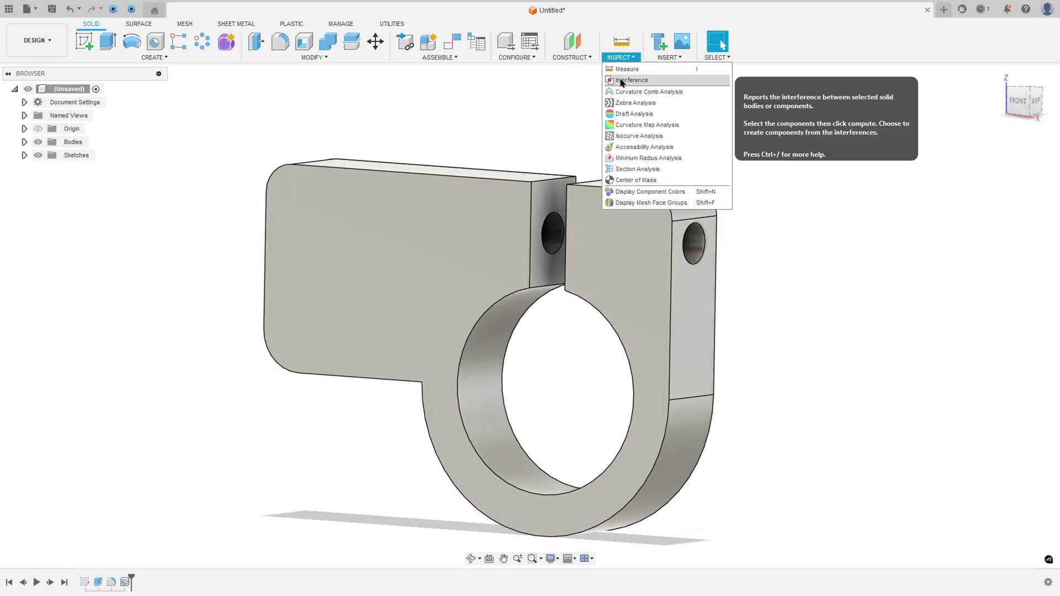
click(628, 171)
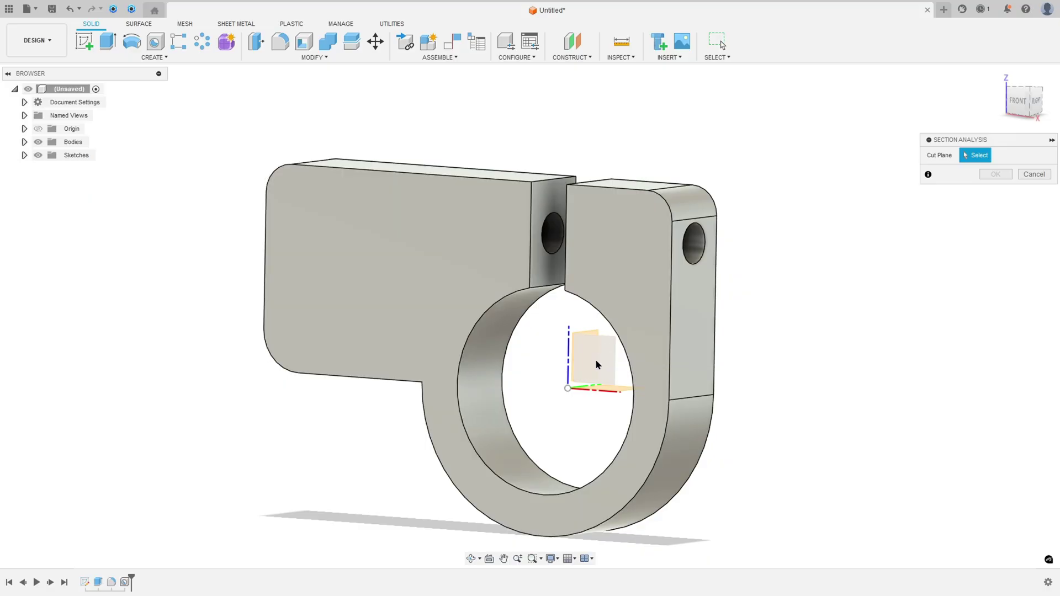
click(597, 365)
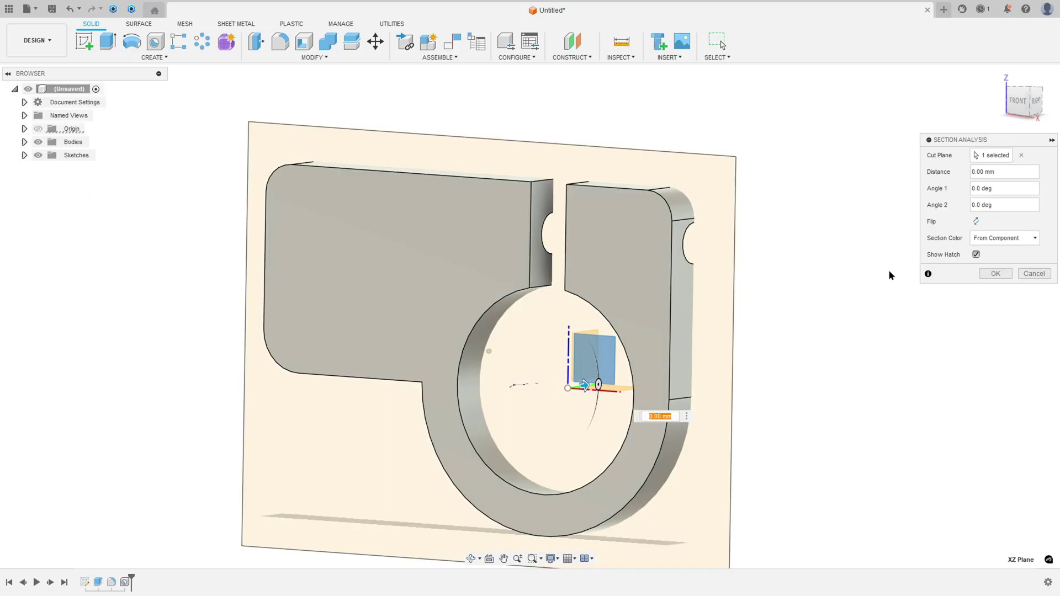
click(976, 222)
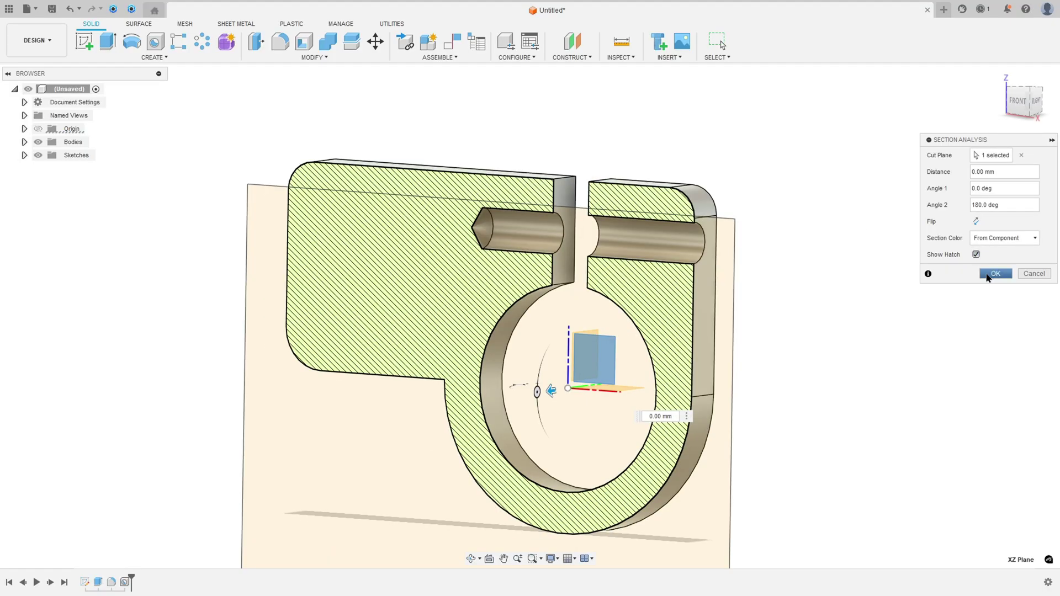
click(995, 273)
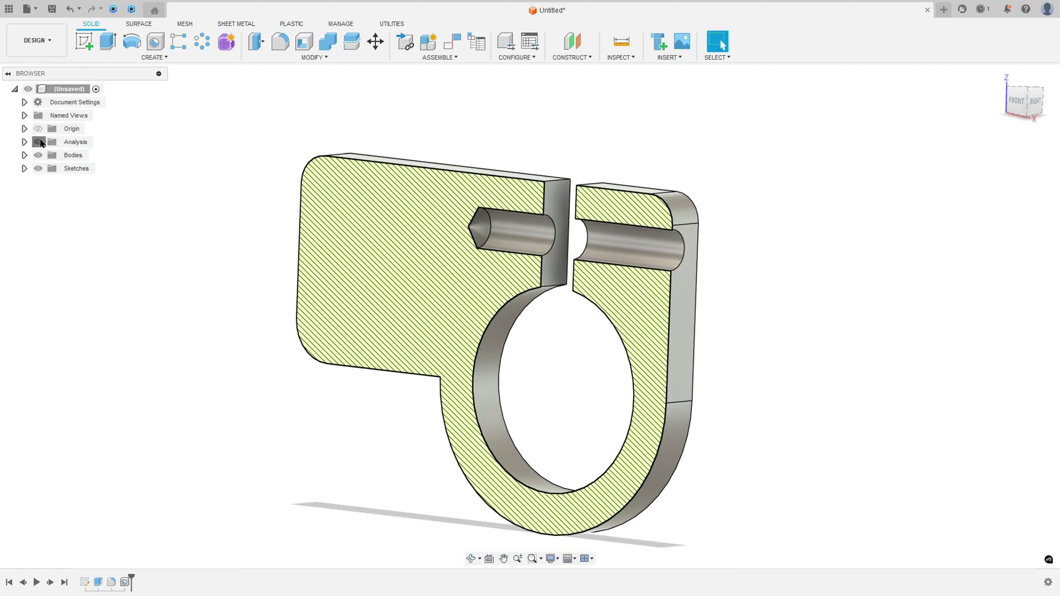
click(39, 142)
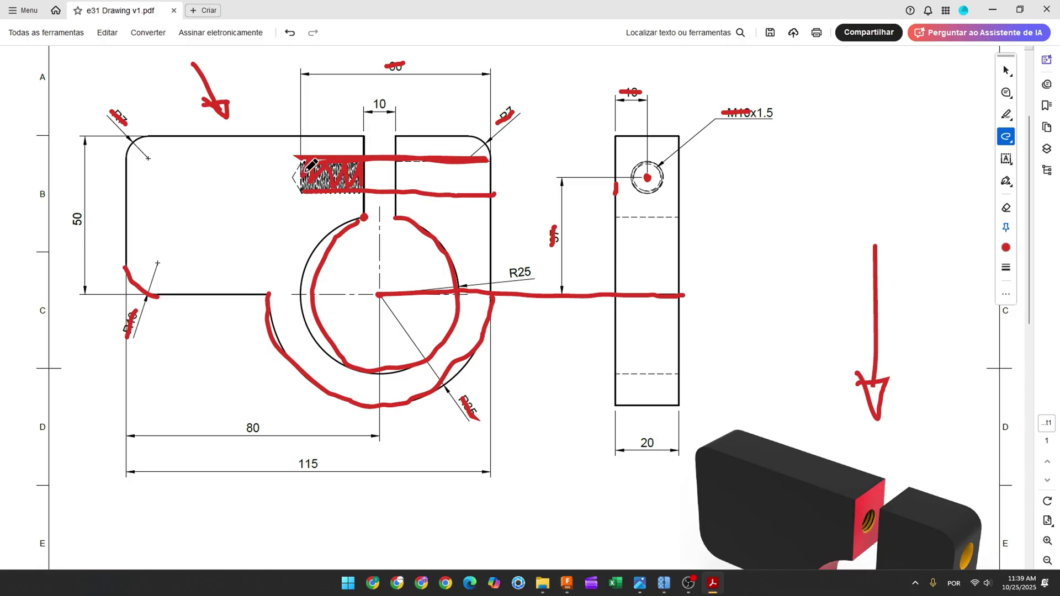
In the PDF drawing, undo the red marks on the hole, its dimensions and the M10x1.5 label, and return to Fusion.
key(ctrl+z)
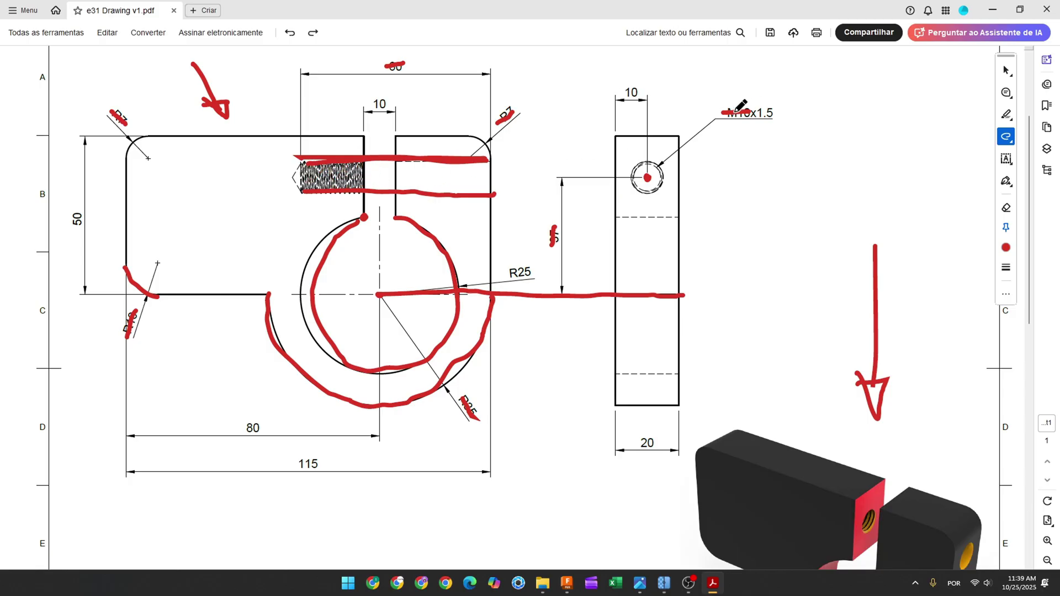
key(ctrl+z)
key(ctrl+z)
key(ctrl+z)
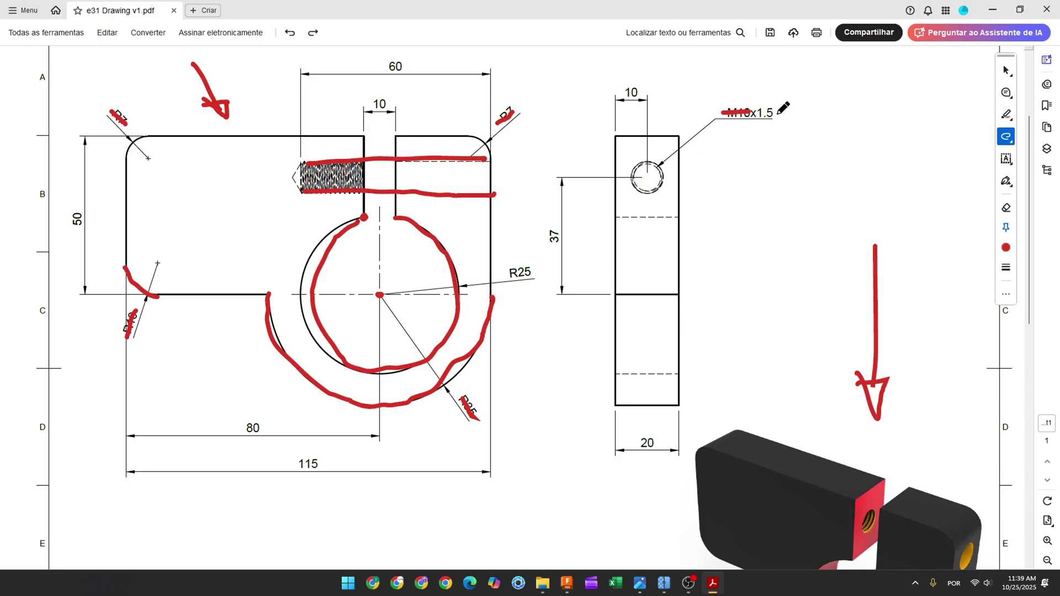
key(ctrl+z)
key(ctrl+z)
key(ctrl+z)
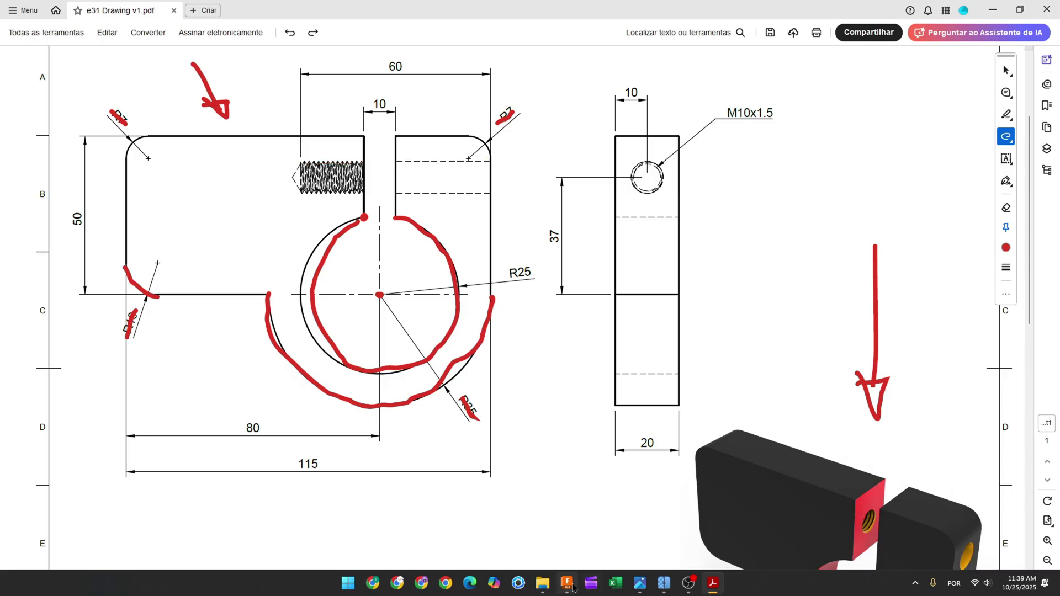
click(570, 587)
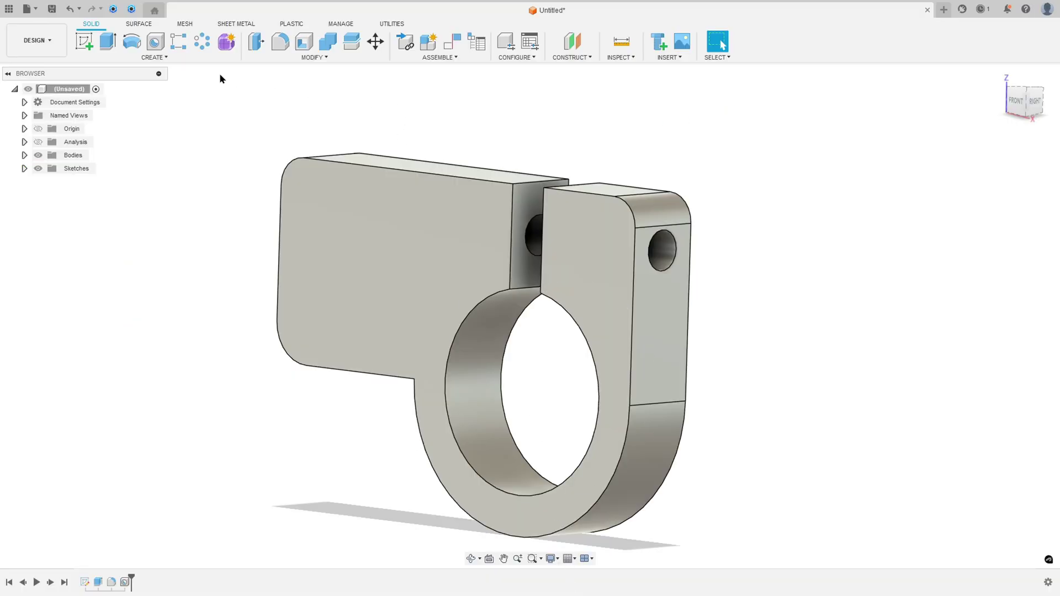
Add a modeled, full-length M10x1.5 ISO Metric thread to the left block's hole and check it in the section analysis.
click(170, 55)
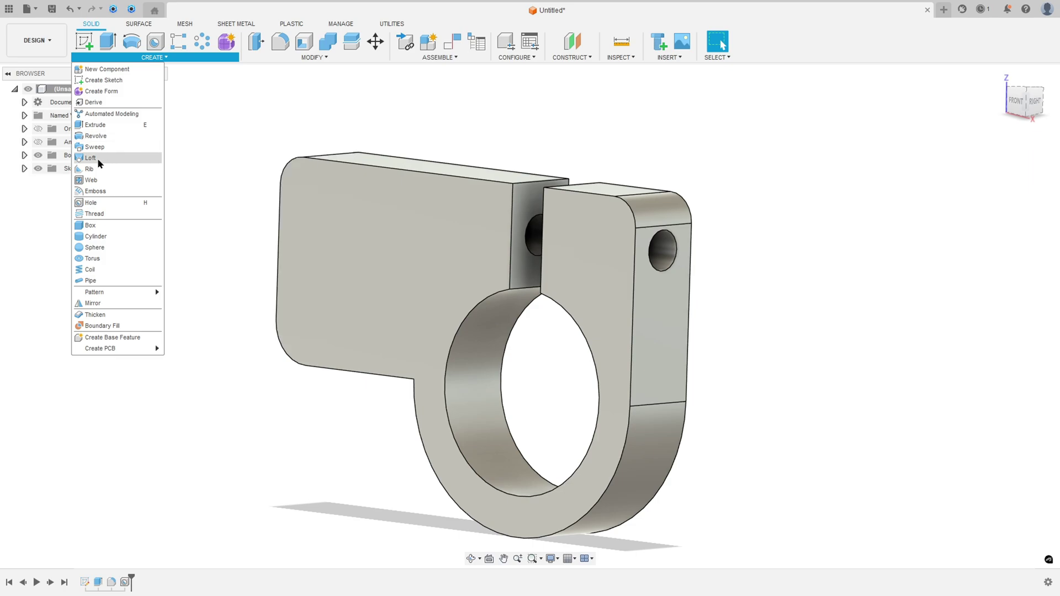
click(102, 214)
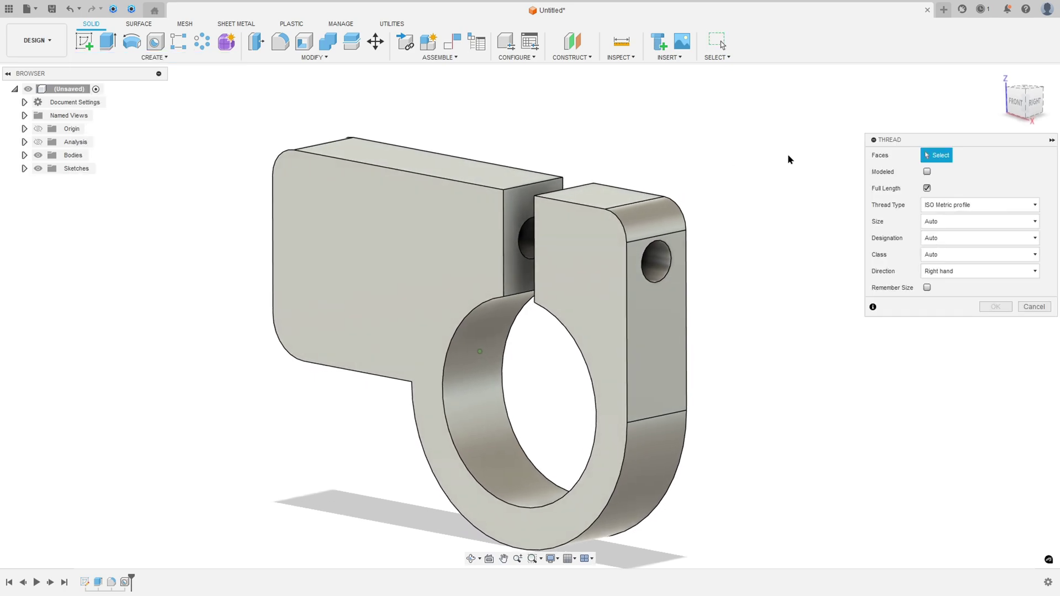
scroll(525, 232, up, 2)
click(525, 229)
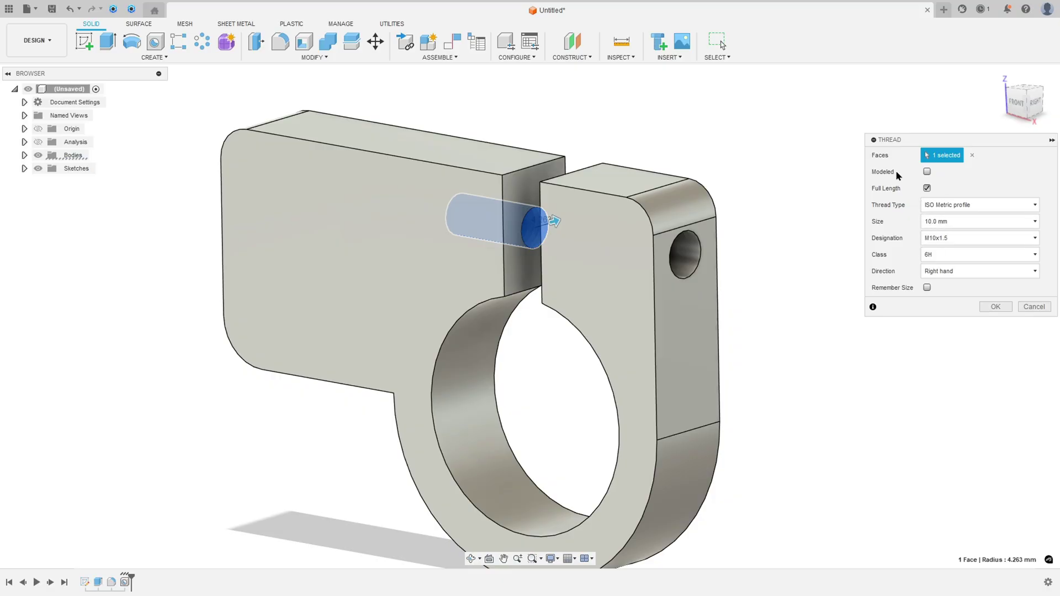
click(927, 171)
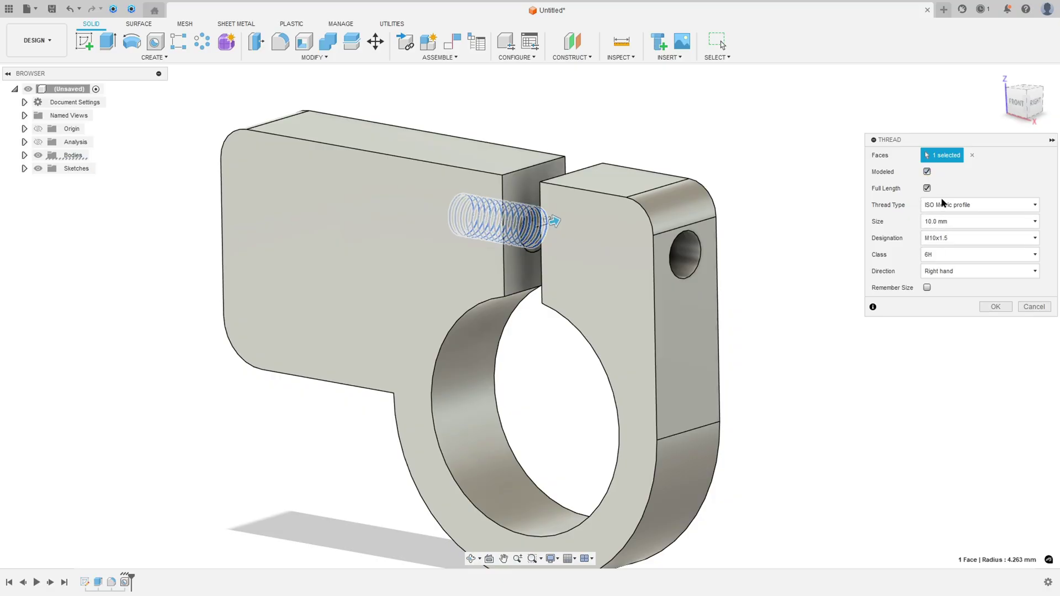
click(991, 308)
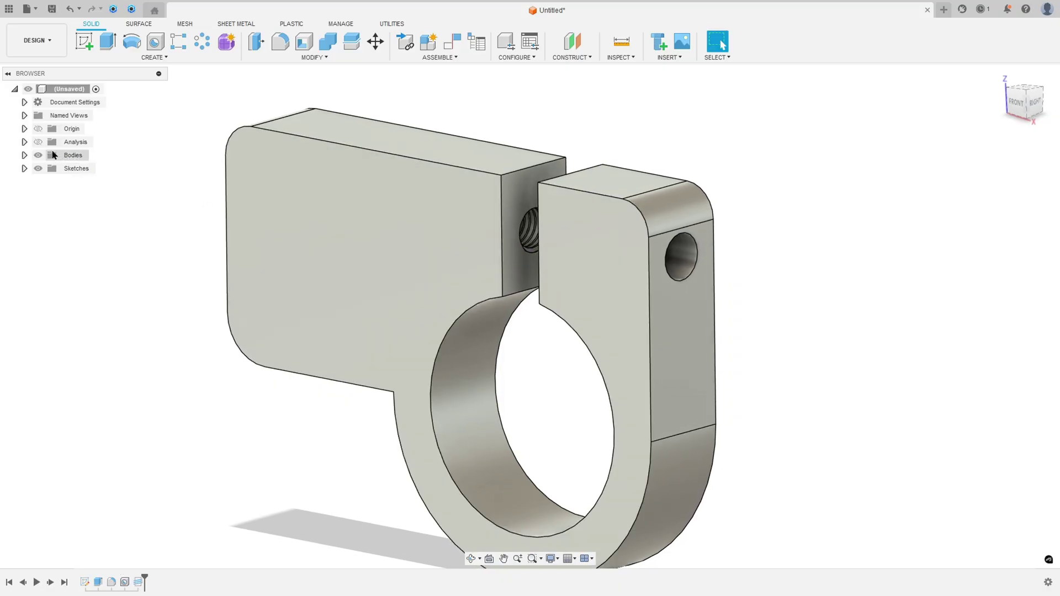
click(39, 142)
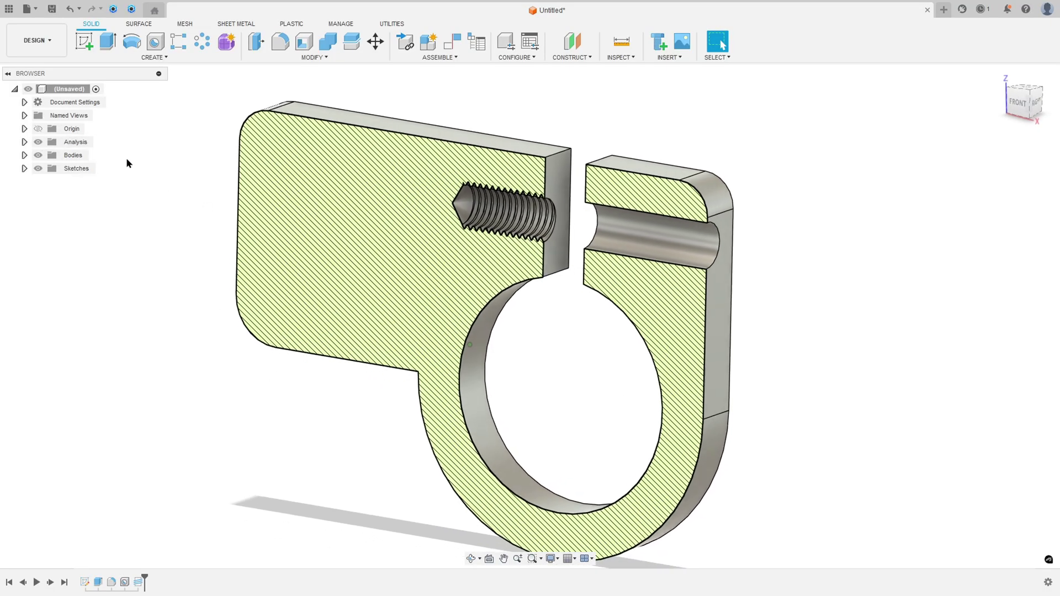
click(38, 142)
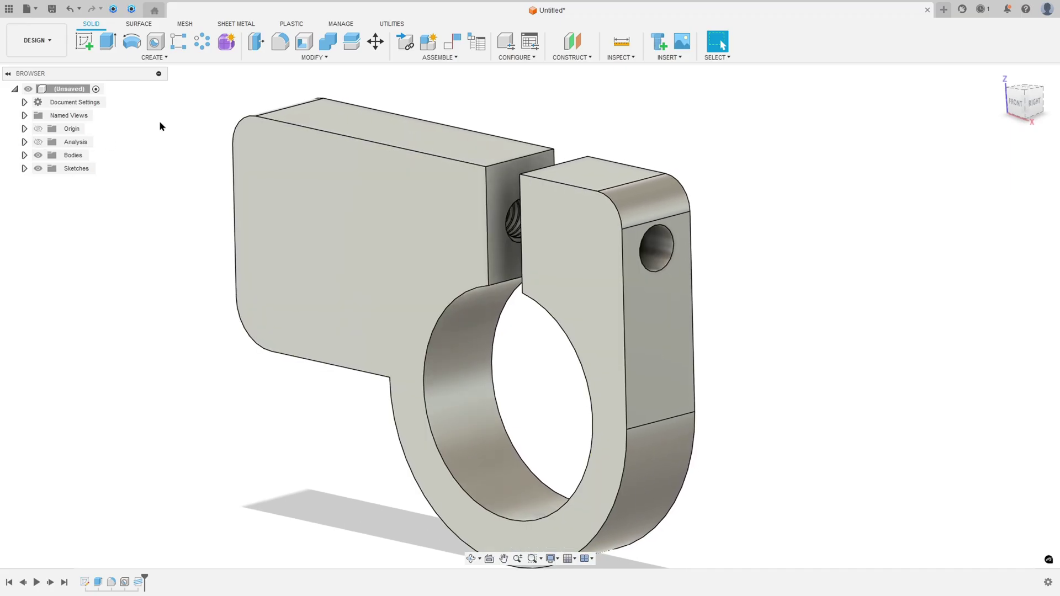
Apply the Paint - Enamel Glossy (Yellow) appearance to the faces of the plain hole and the threaded hole.
key(a)
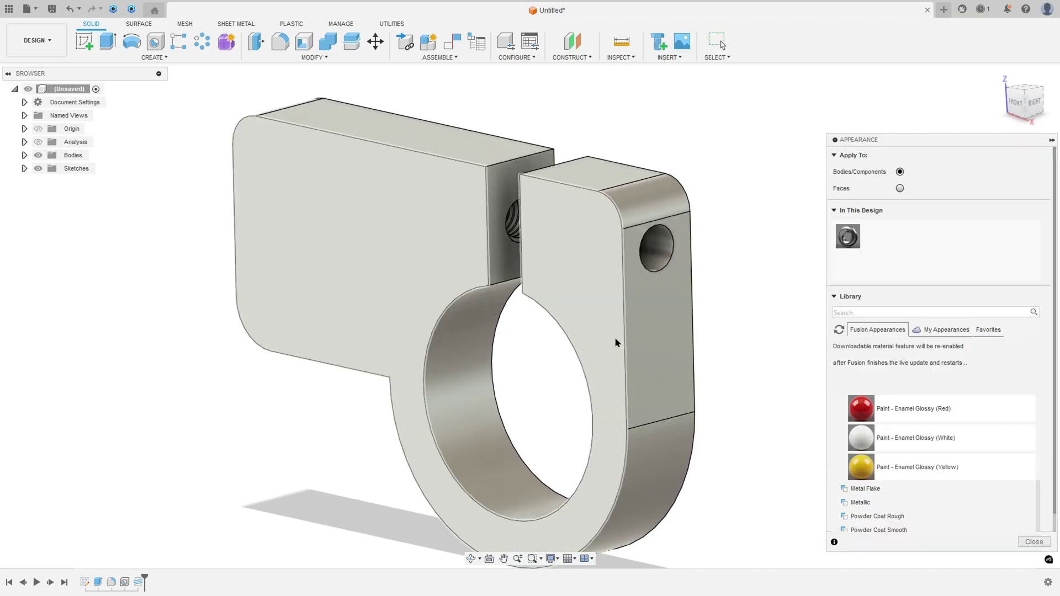
click(656, 250)
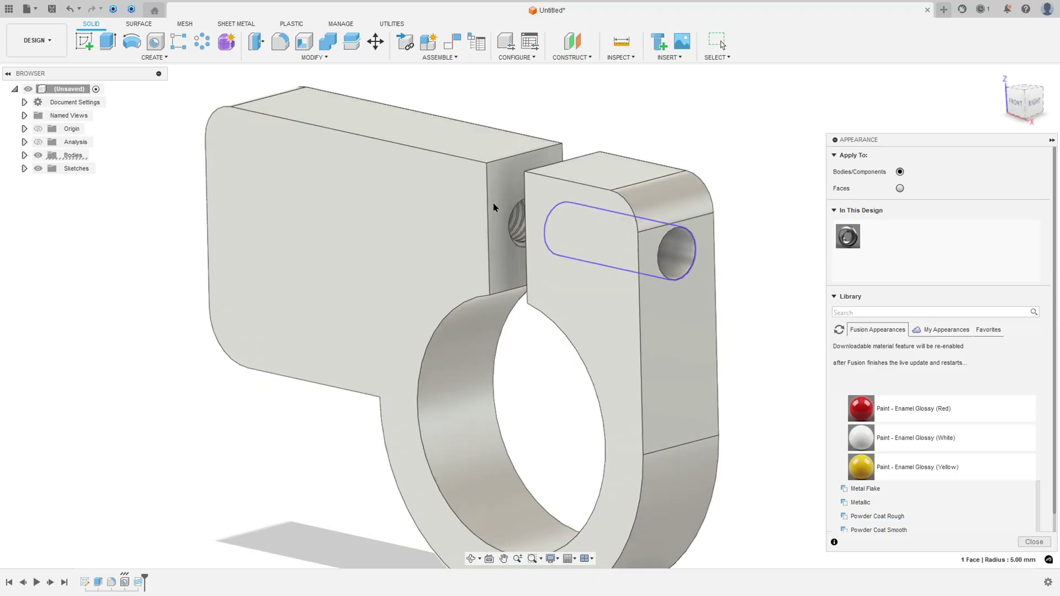
scroll(552, 254, up, 10)
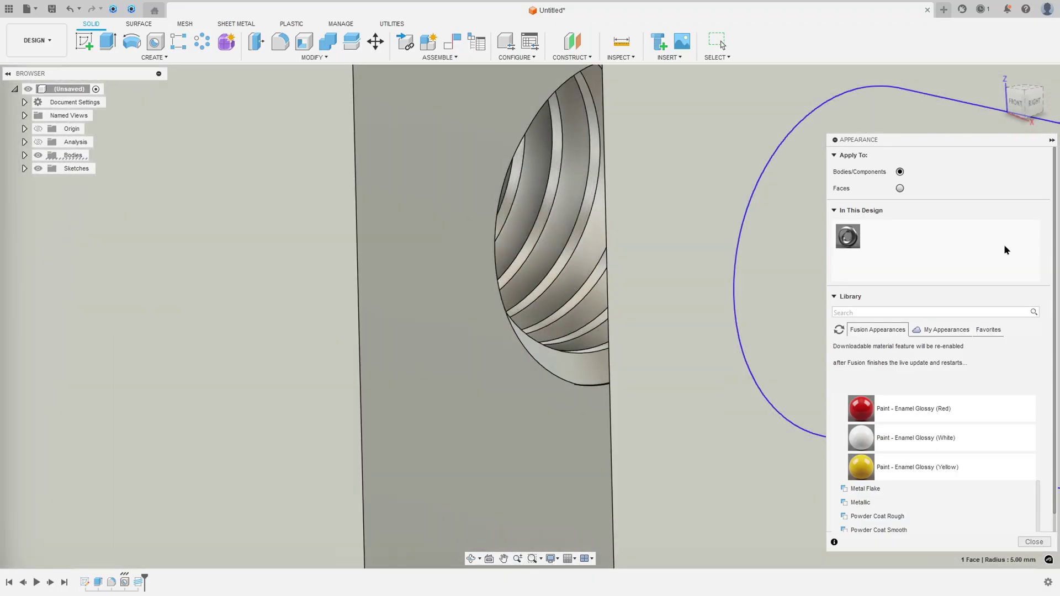
click(901, 188)
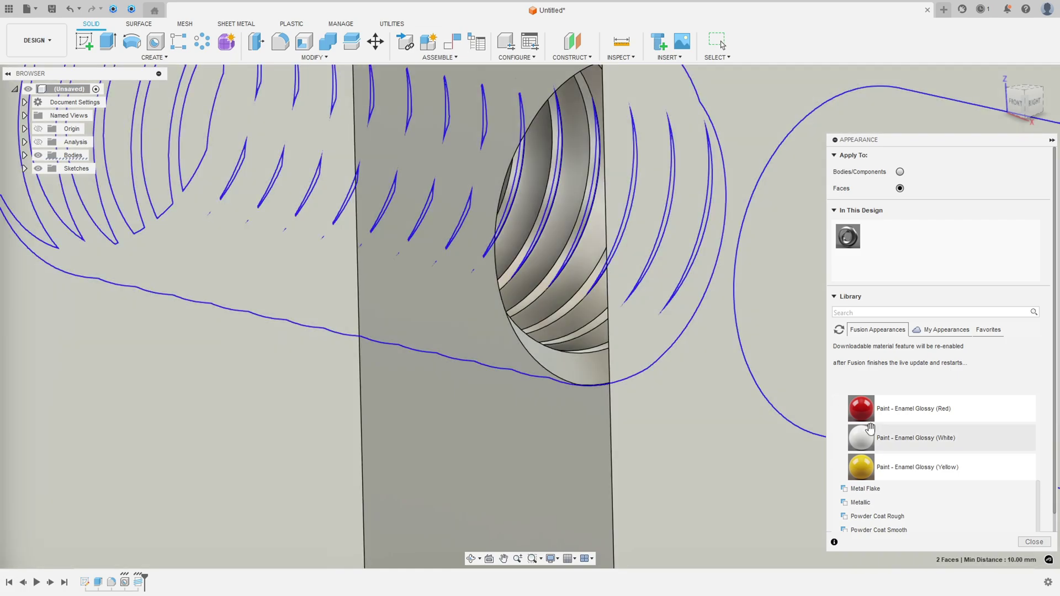
drag(861, 467, 577, 276)
Colour the ring's bore and the slot faces with Paint - Enamel Glossy (Red), and give the rest of the body a black appearance.
scroll(587, 372, down, 5)
shift+middle_drag(587, 371, 570, 141)
click(469, 289)
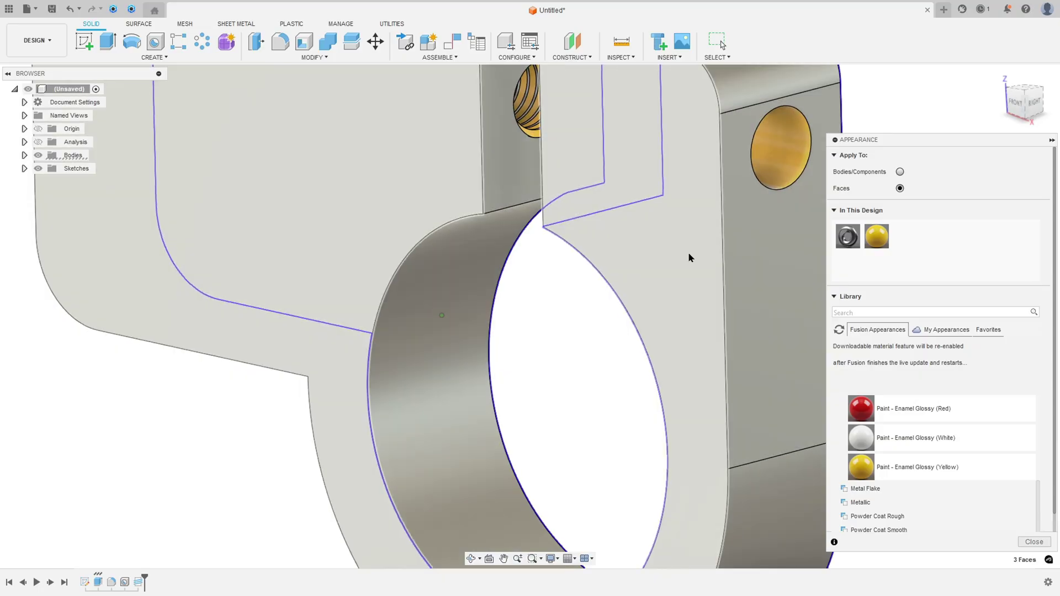
scroll(688, 252, down, 5)
shift+middle_drag(631, 256, 545, 369)
key(Escape)
key(a)
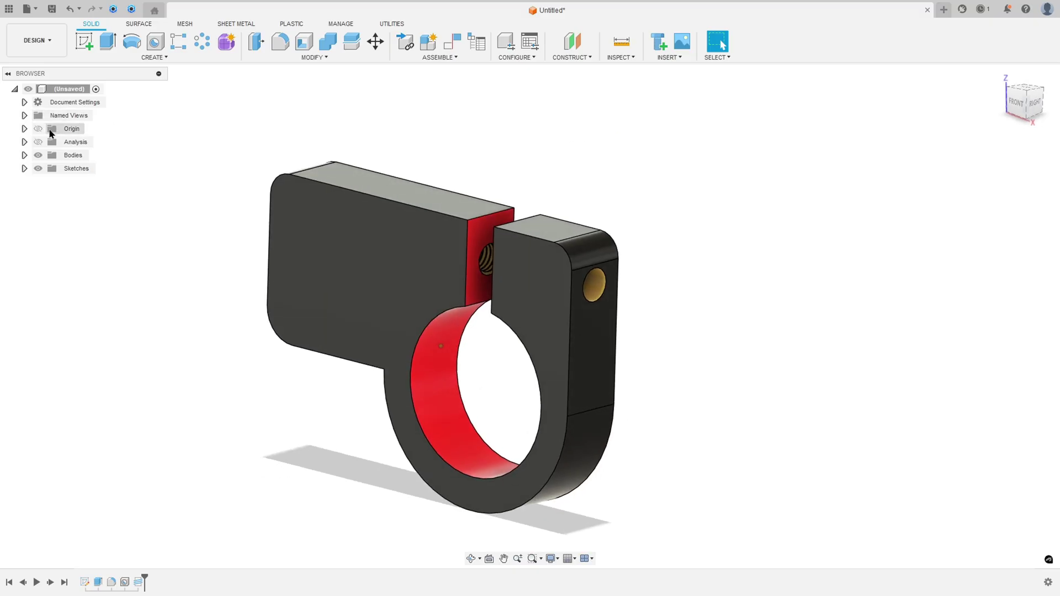
Inspect the coloured clamp's holes with the section analysis shown and hidden, leaving the analysis hidden.
click(38, 143)
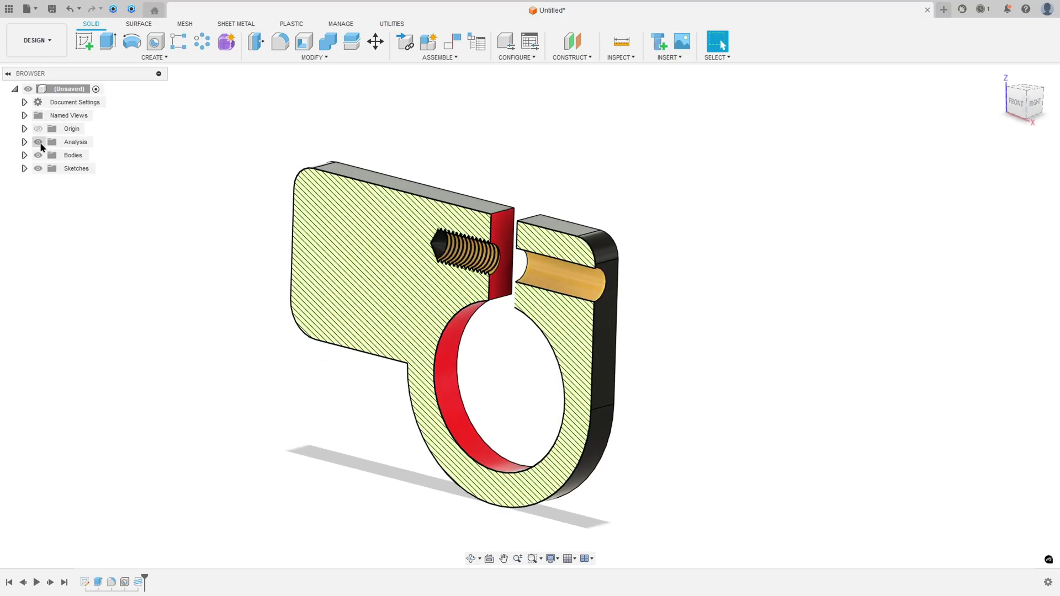
click(38, 142)
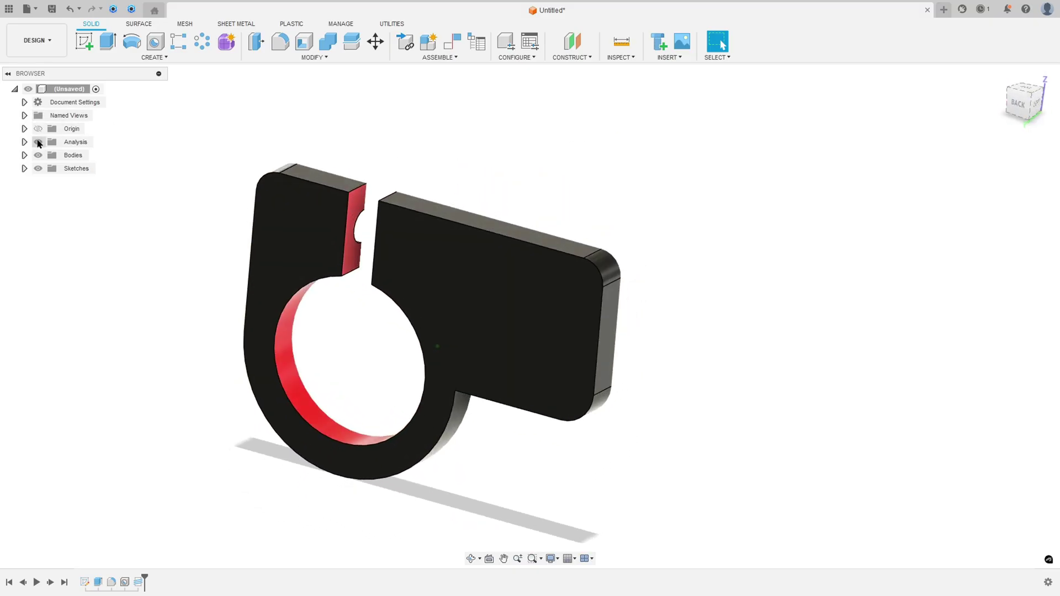
click(38, 143)
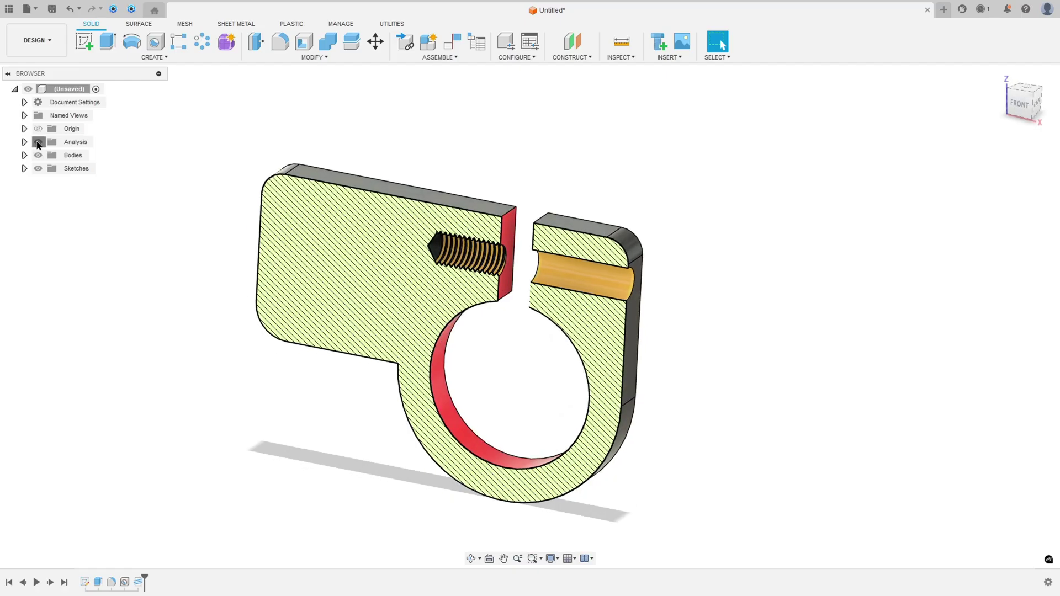
click(38, 143)
click(38, 143)
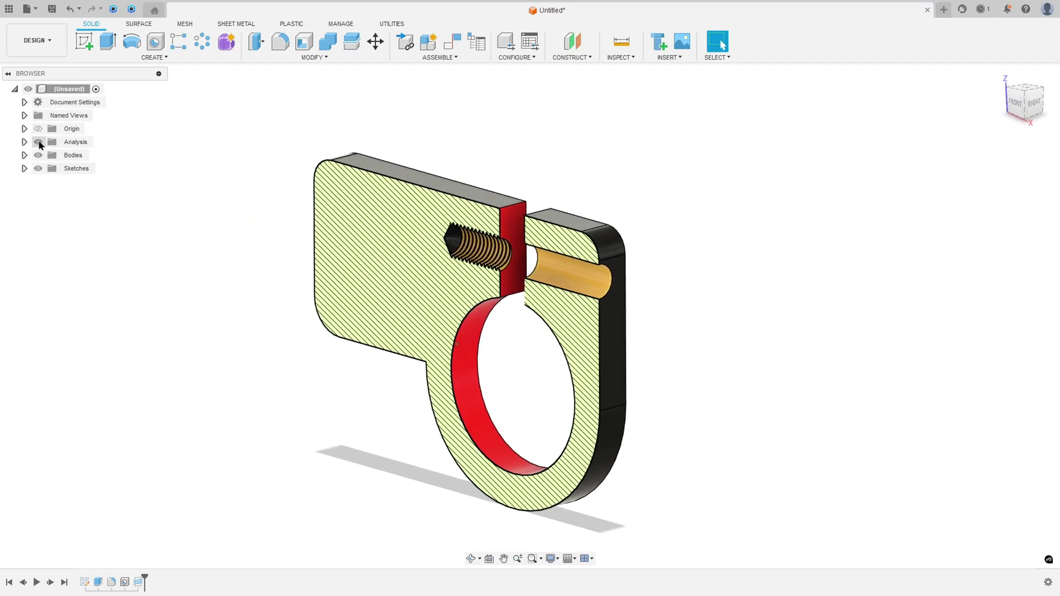
click(38, 142)
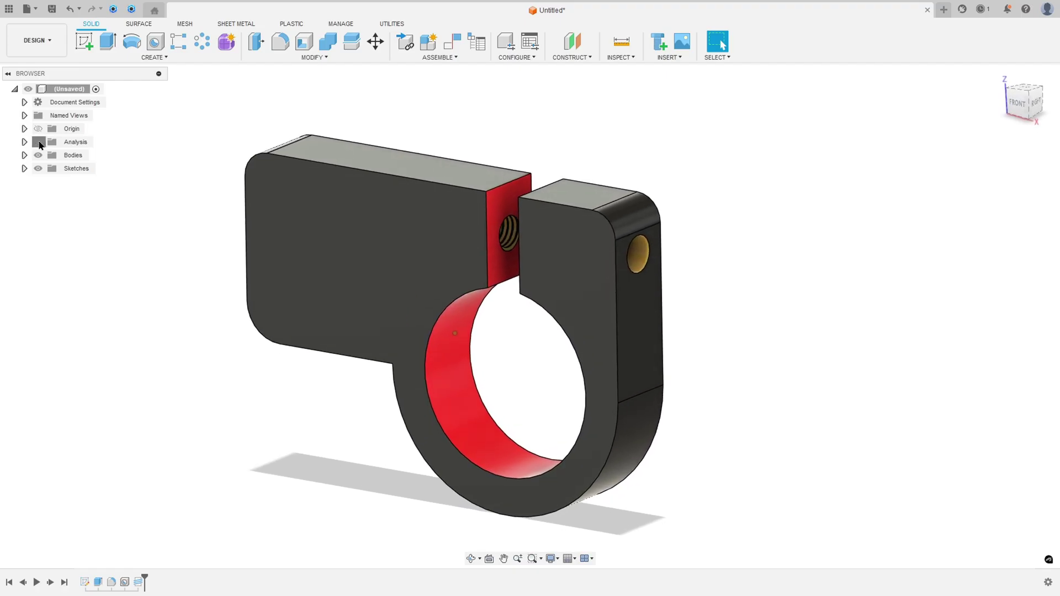